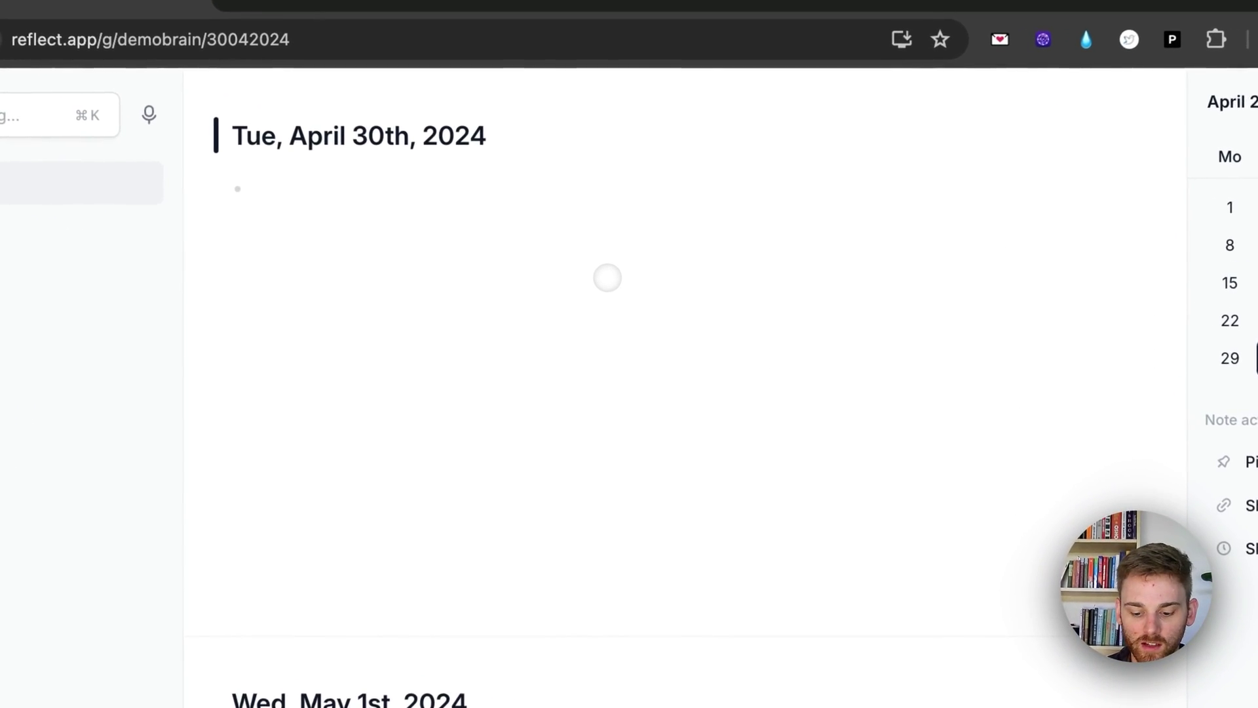
Open the AI prompt list on the April 30th note and scroll to Project Proposal - outbound email.
key("super+j")
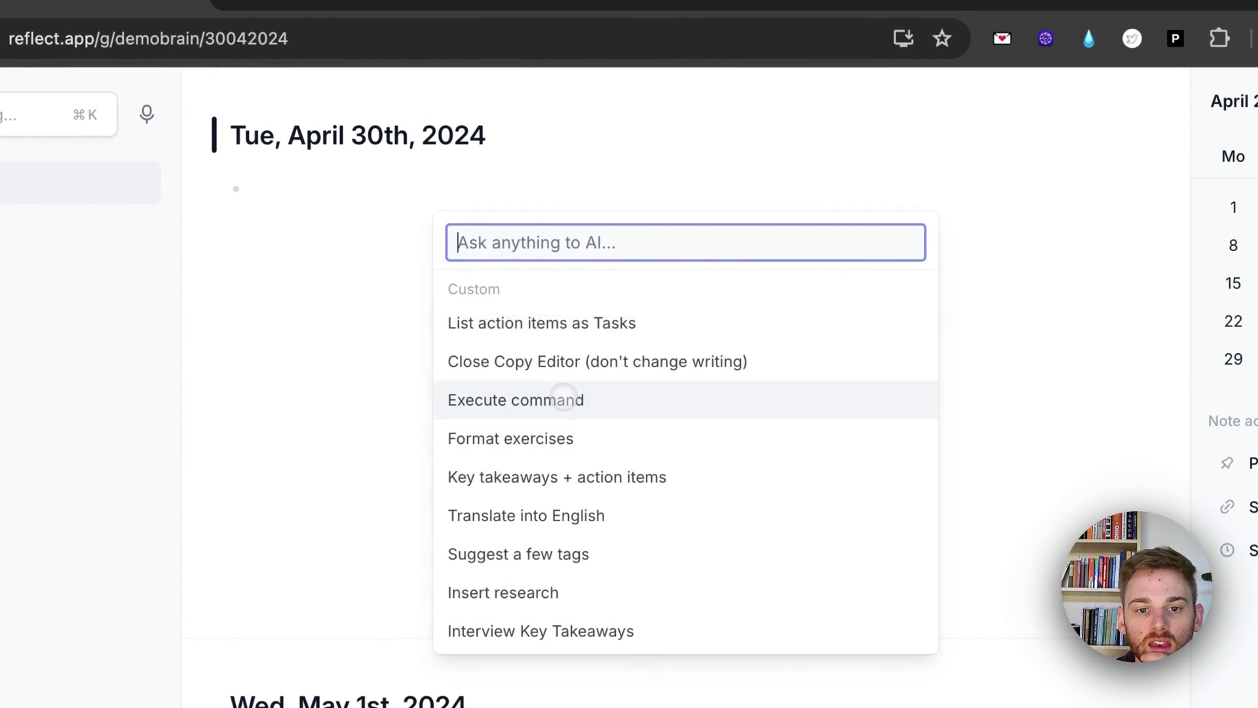
scroll(563, 399, "down", 6)
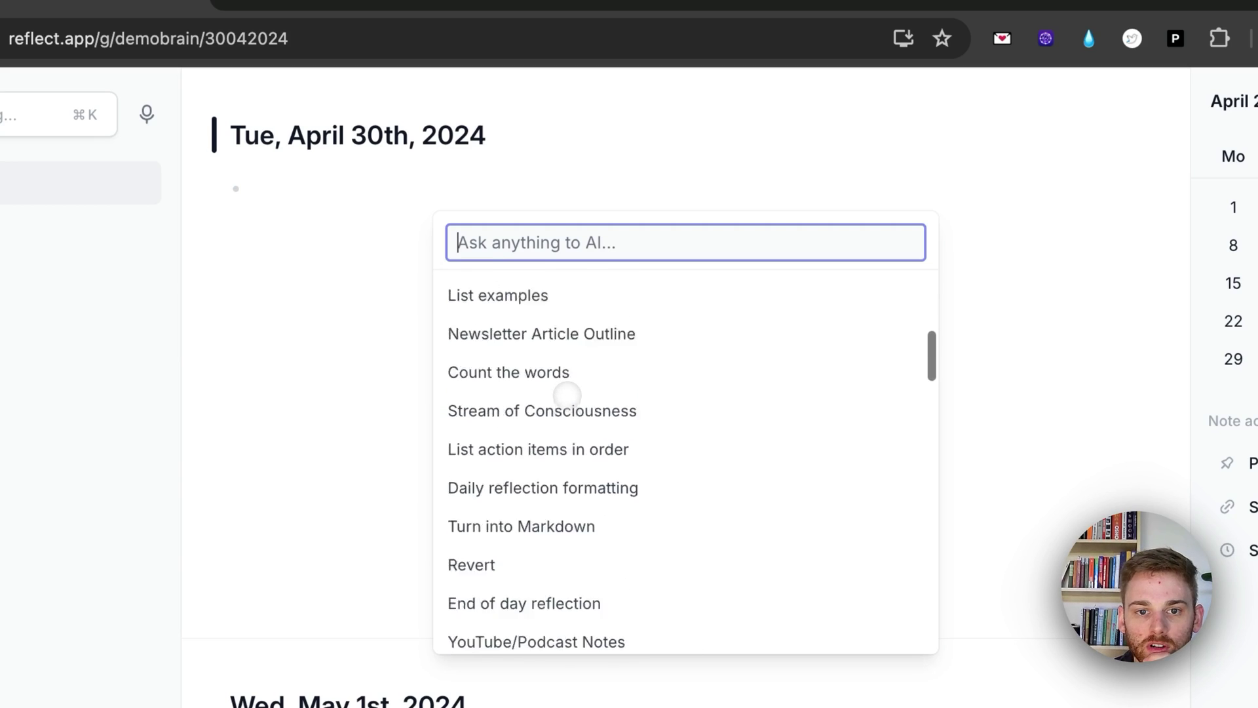
scroll(568, 396, "up", 6)
scroll(570, 394, "down", 3)
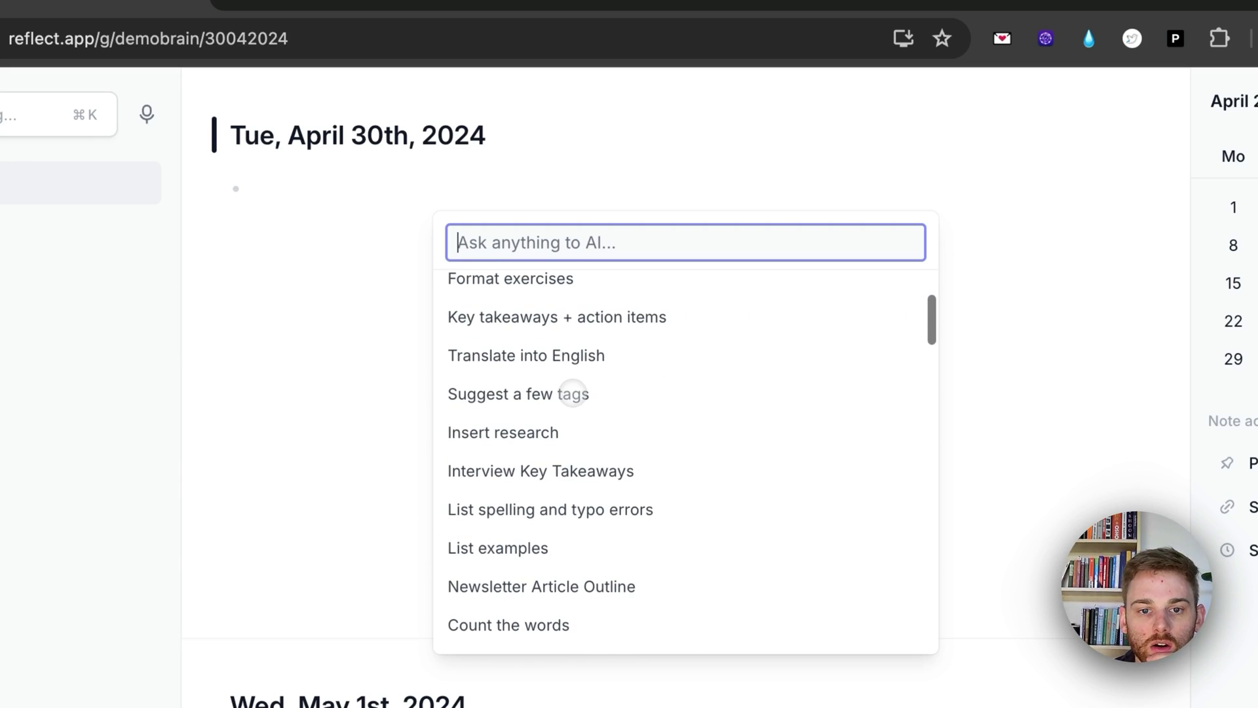
scroll(586, 425, "down", 4)
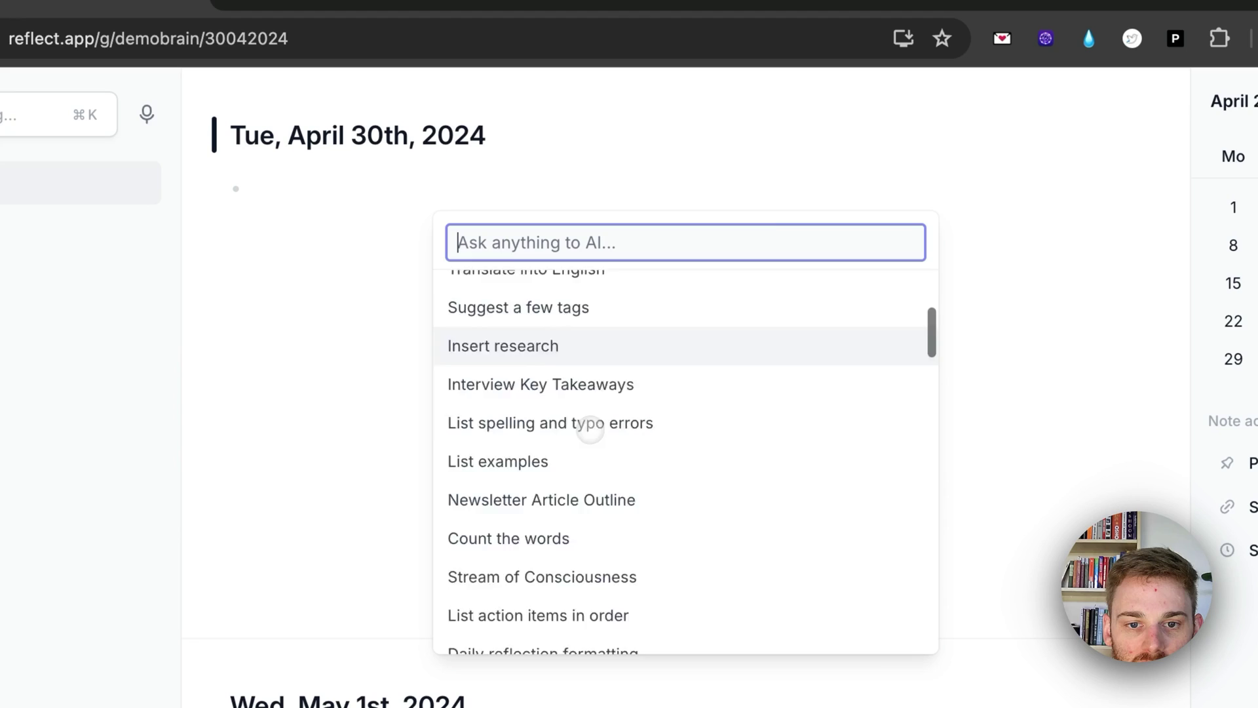
scroll(586, 425, "down", 5)
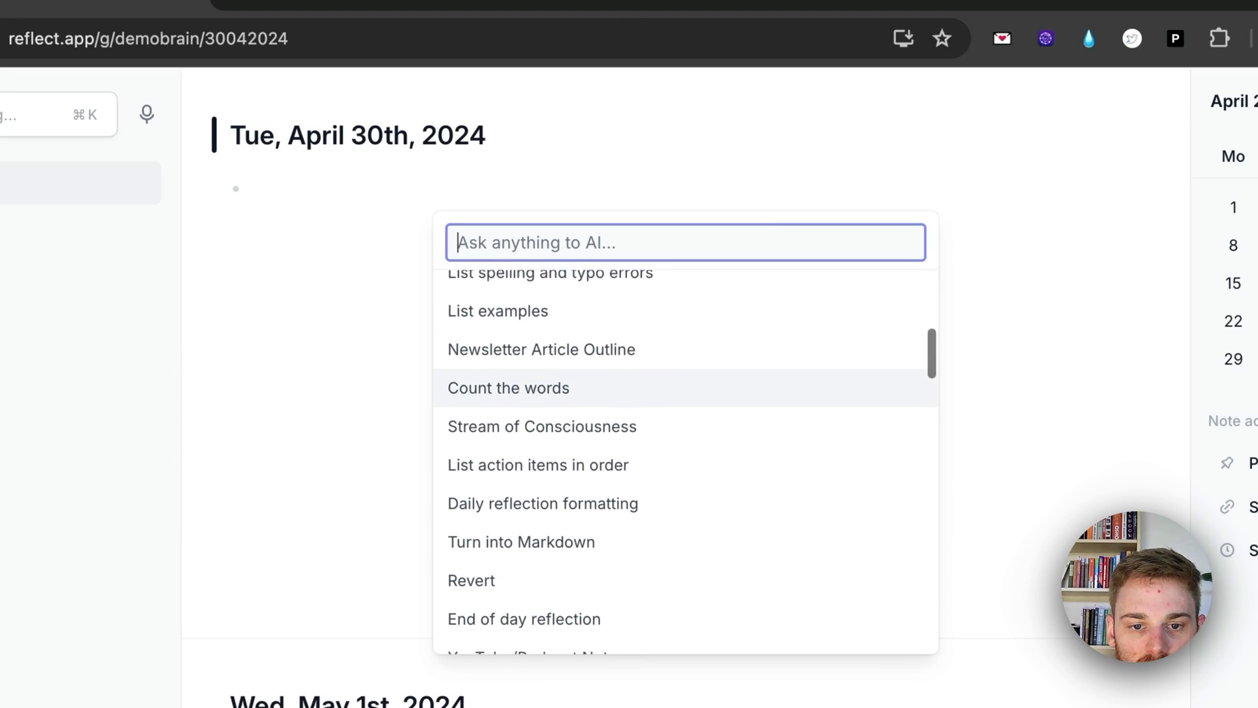
scroll(579, 429, "down", 3)
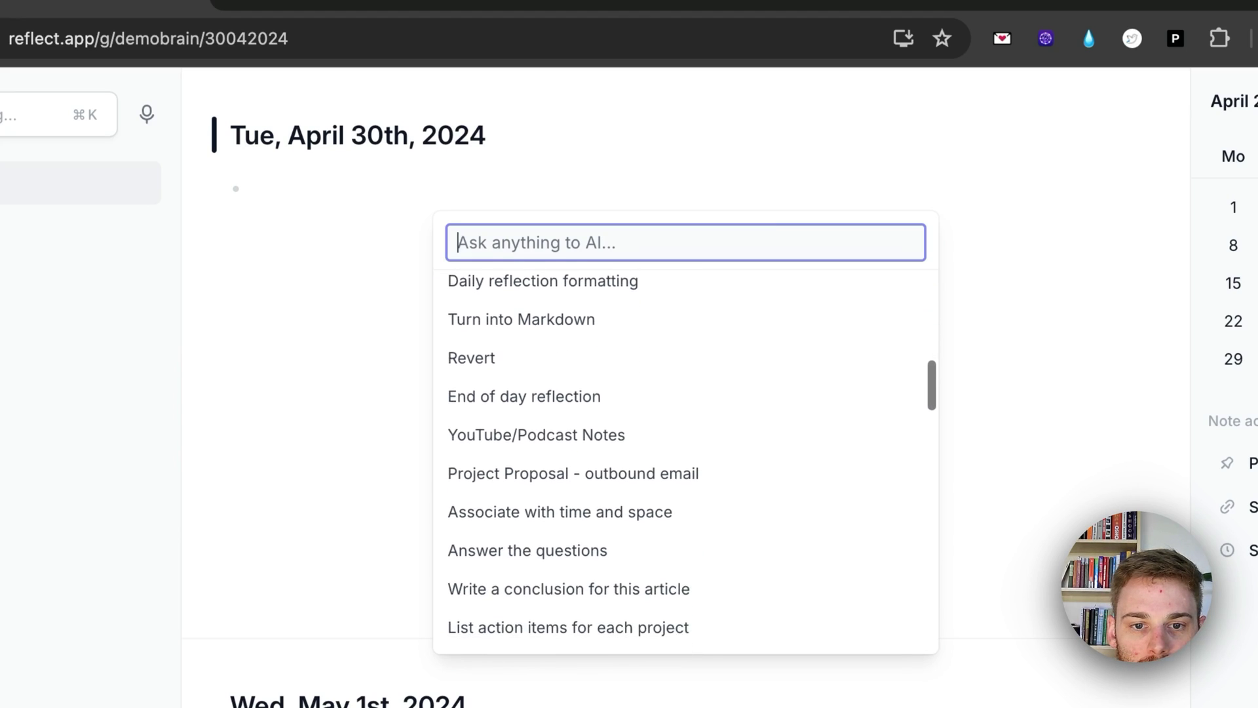
Run the Project Proposal - outbound email prompt with filler context text 'sdf'.
left_click(579, 429)
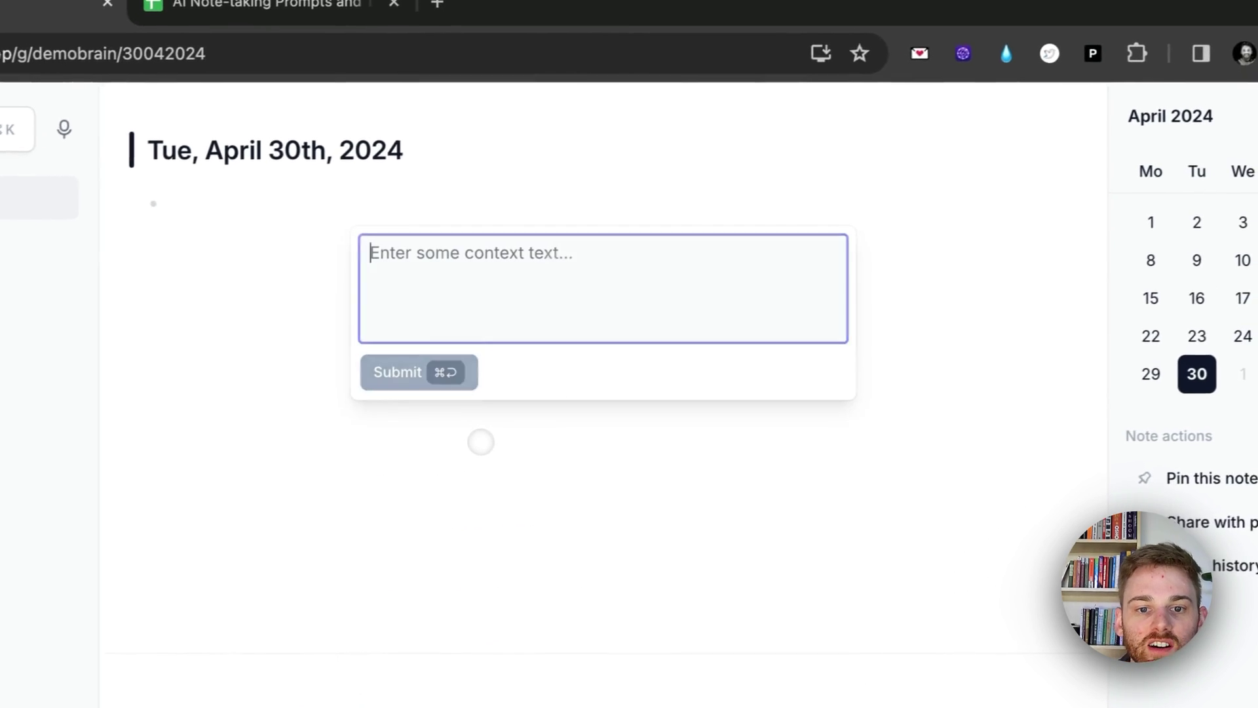
type("sdf")
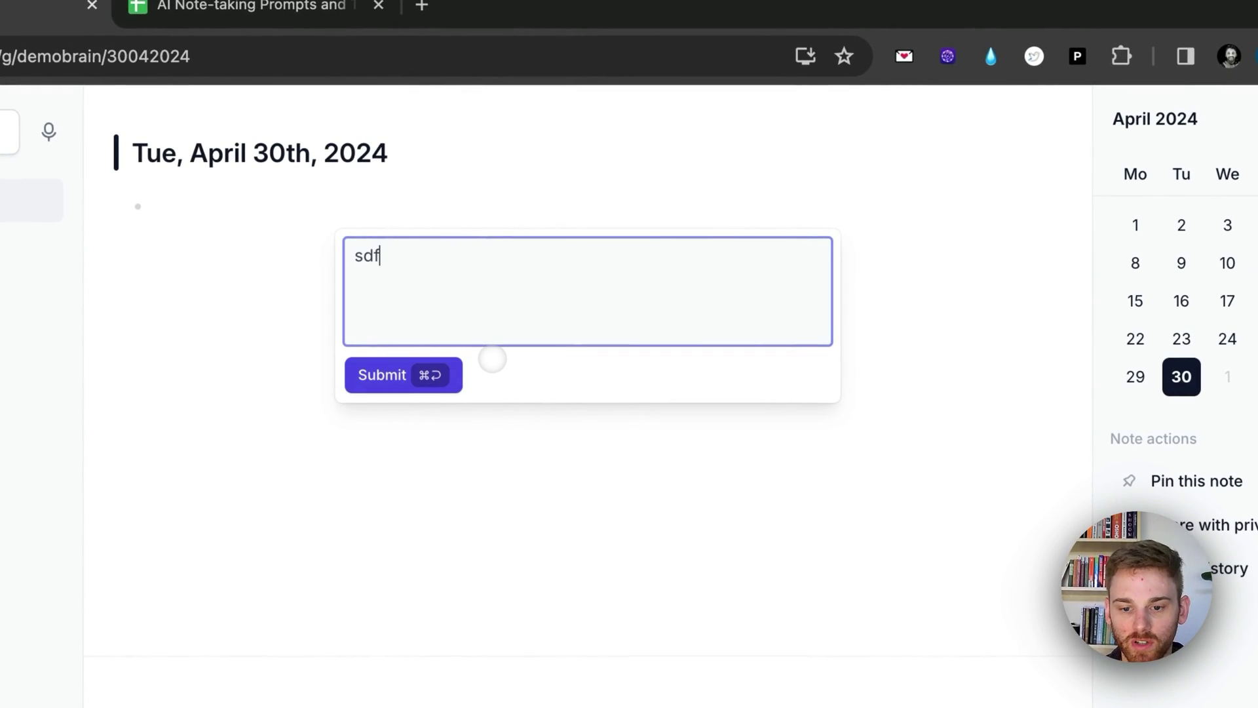
key("super+Return")
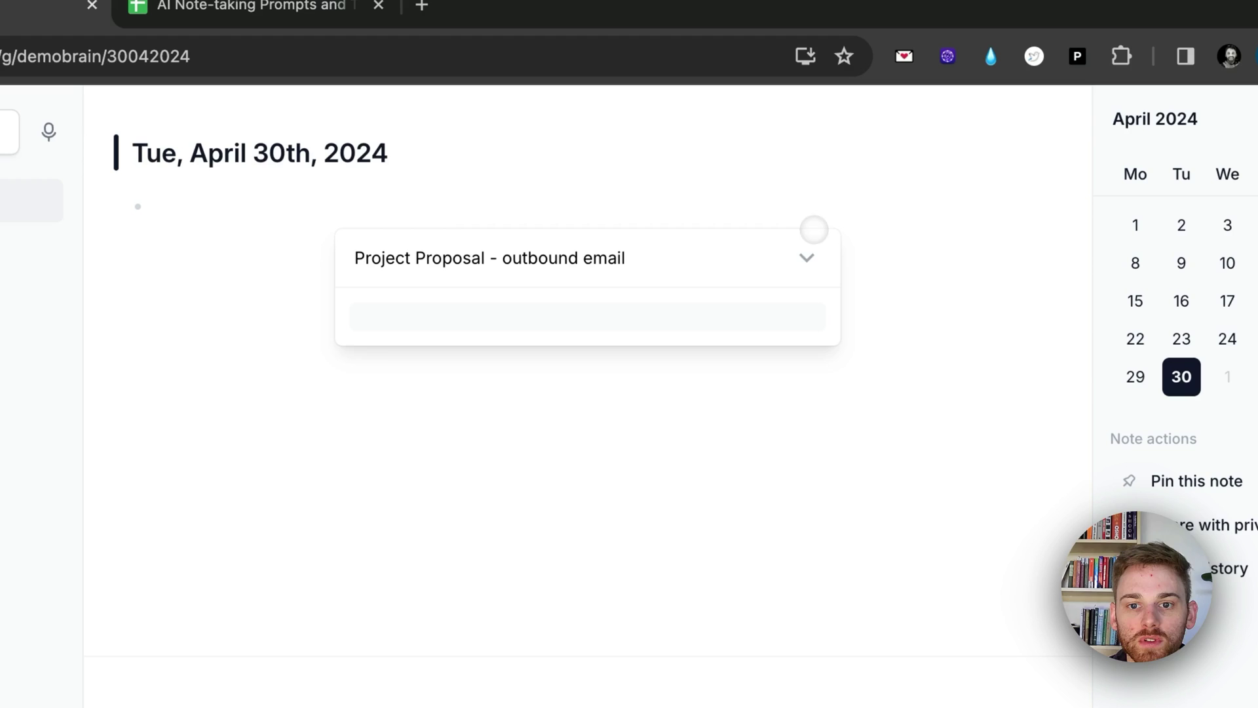
Expand the prompt, enlarge its text box, and scroll through the full instruction wording.
left_click(807, 255)
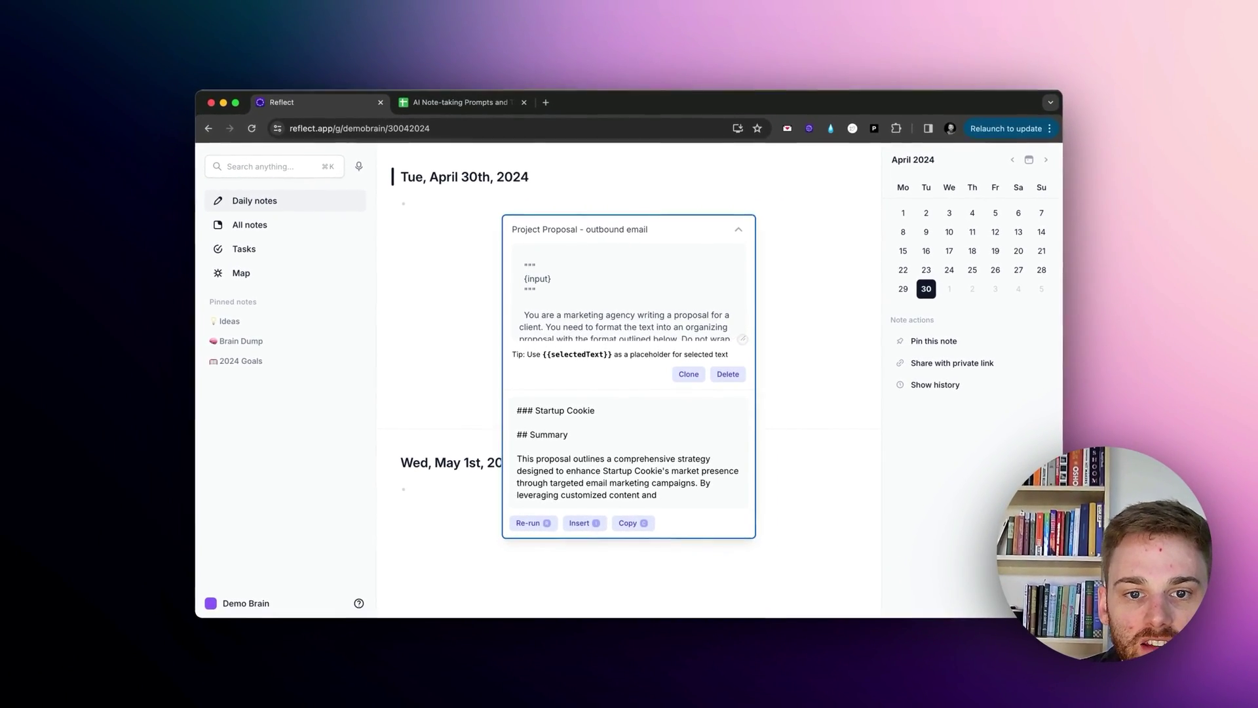
left_click_drag(788, 198, 784, 362)
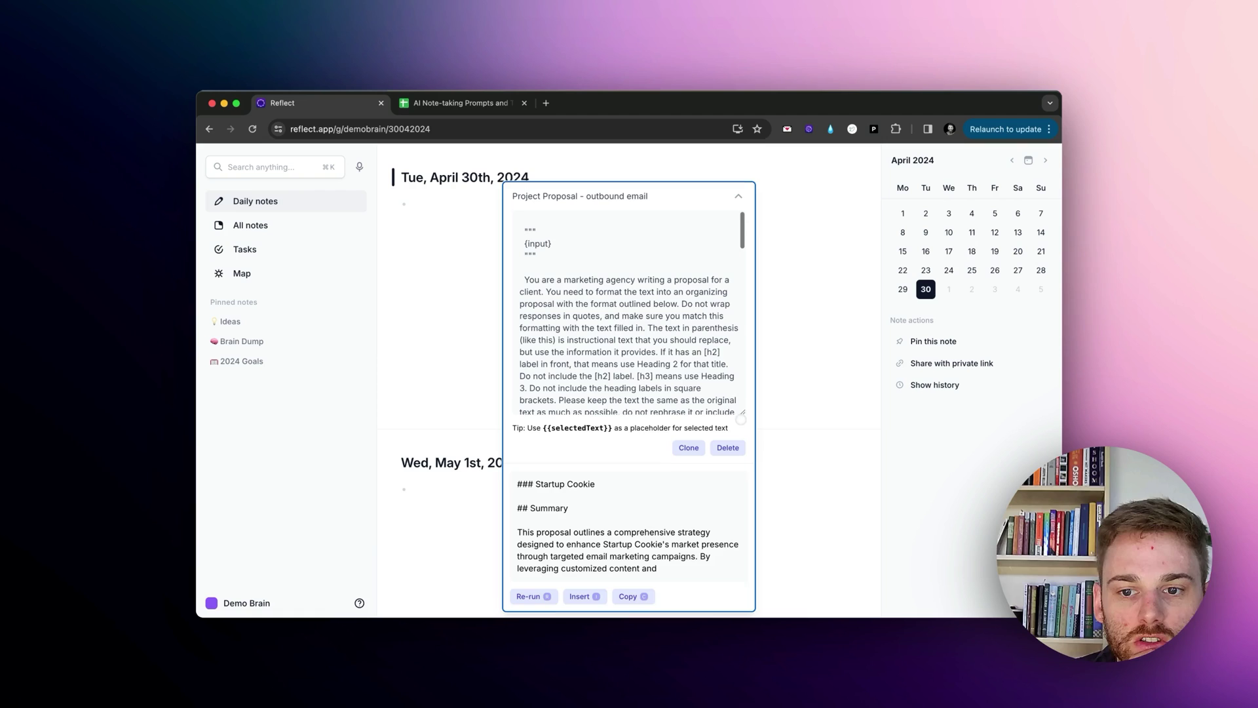
left_click_drag(741, 419, 741, 487)
scroll(682, 392, "down", 1)
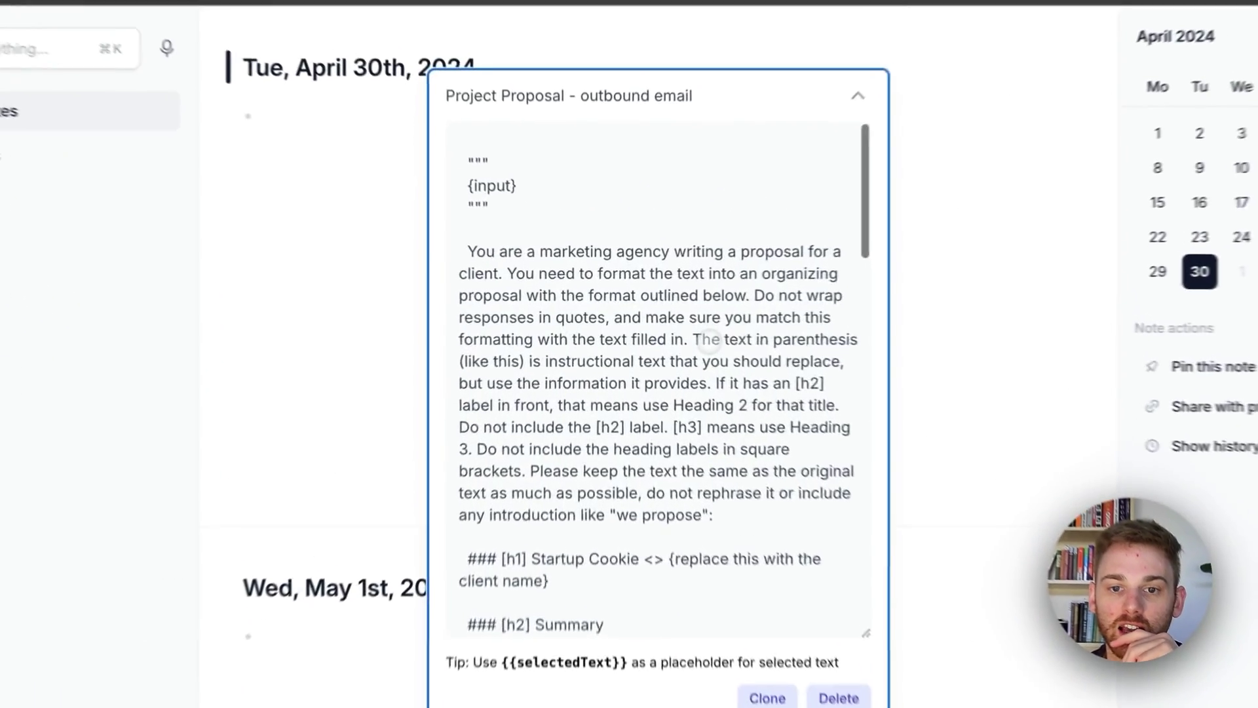
scroll(659, 331, "down", 4)
scroll(720, 345, "down", 10)
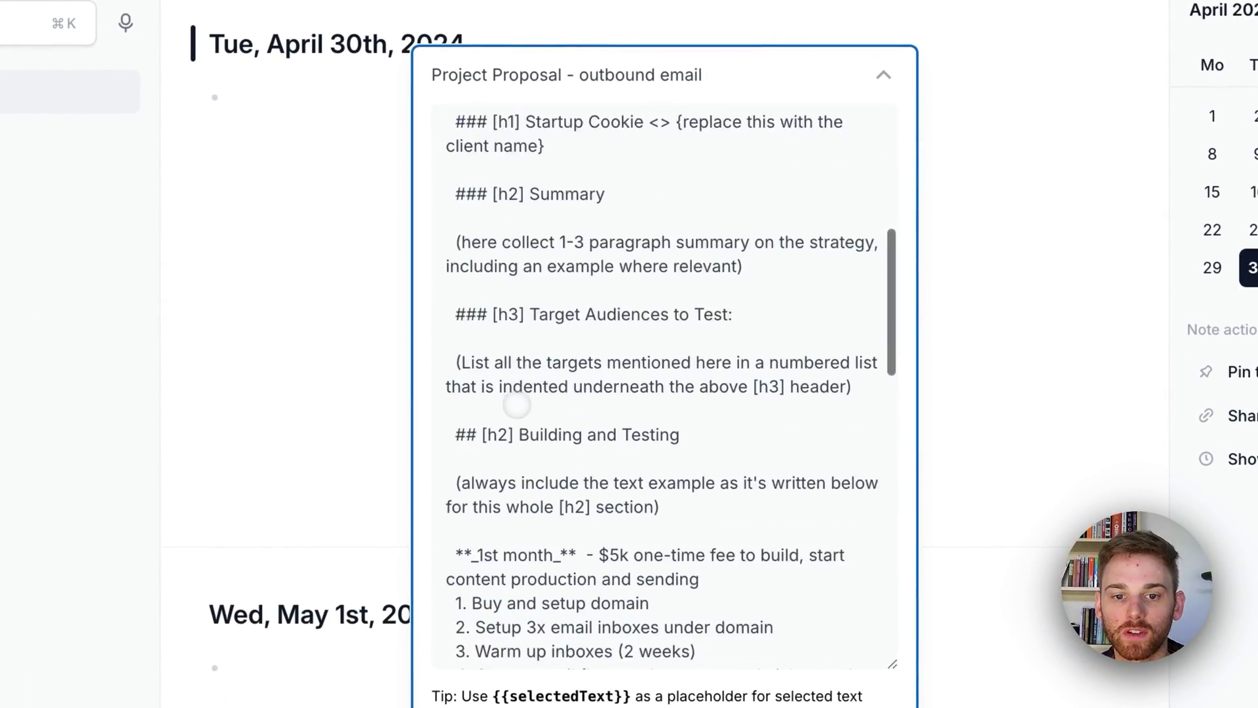
scroll(515, 405, "down", 8)
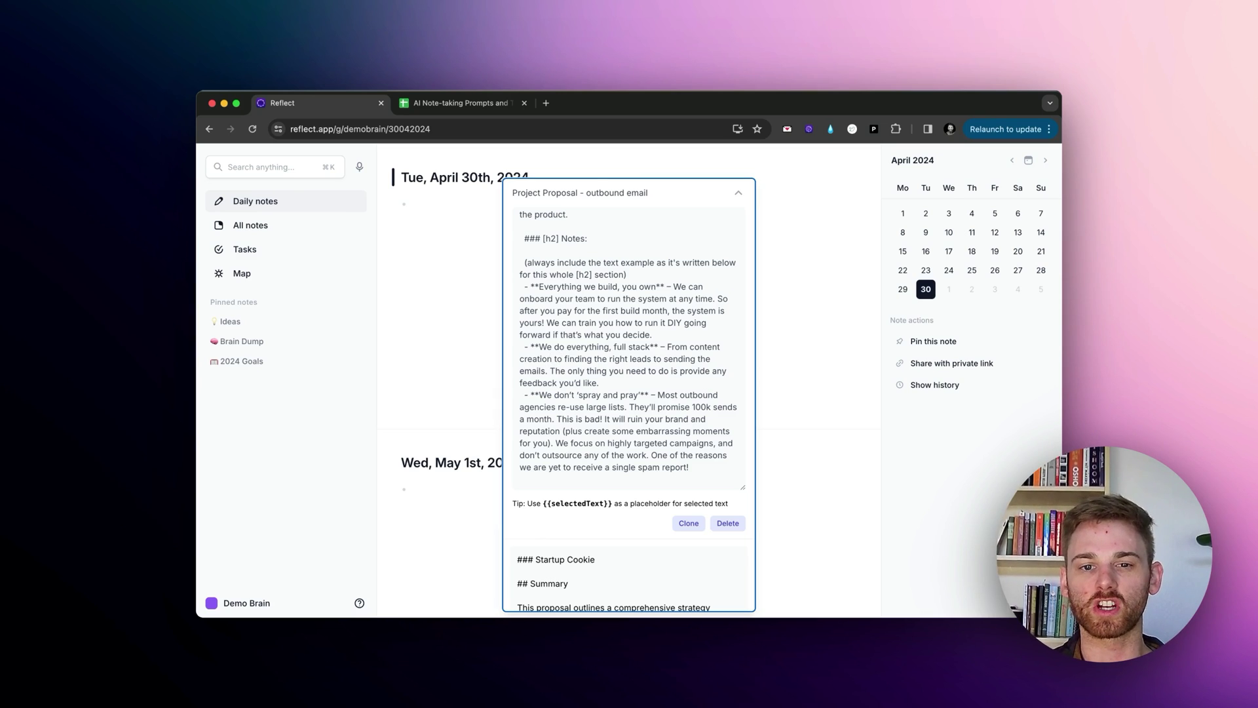
scroll(554, 359, "up", 15)
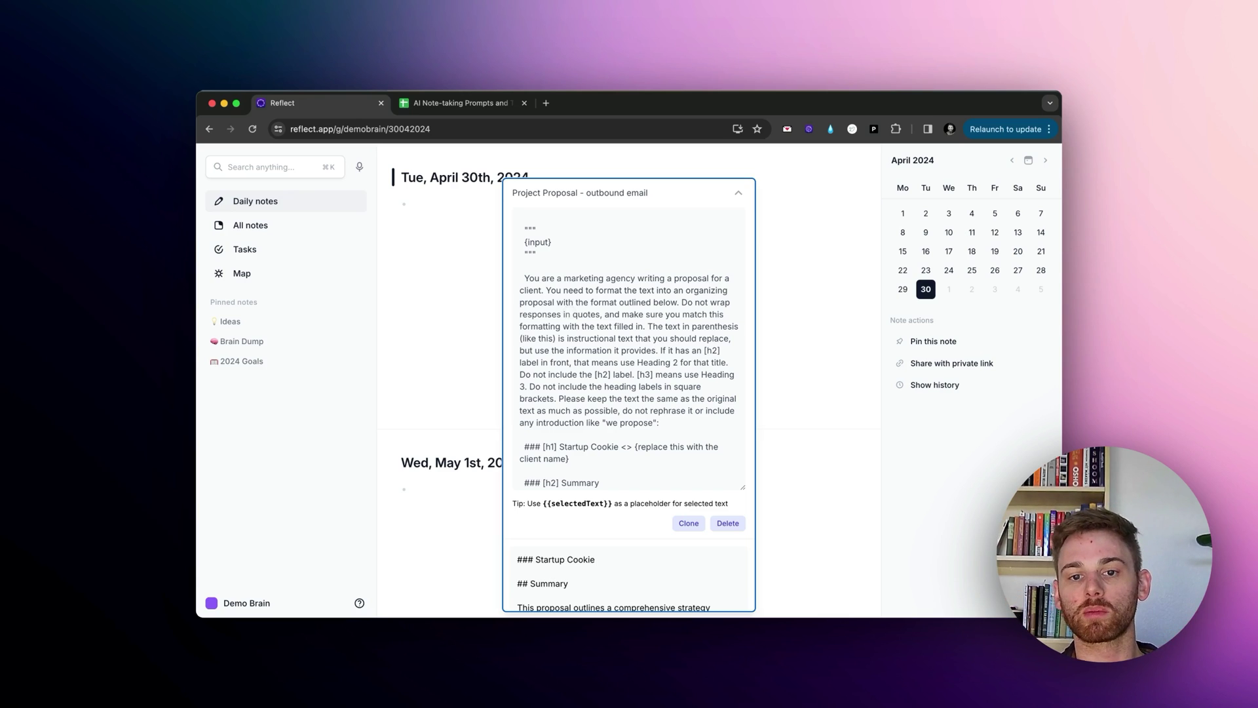
left_click(774, 284)
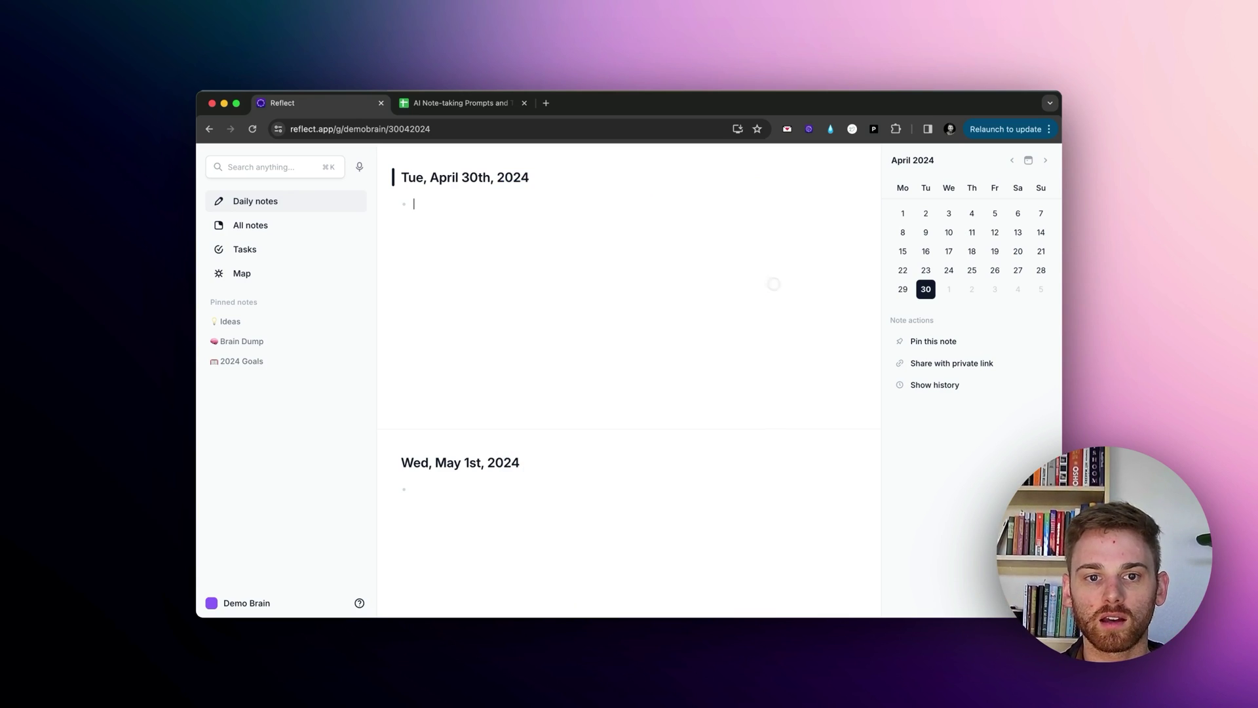
key("super+j")
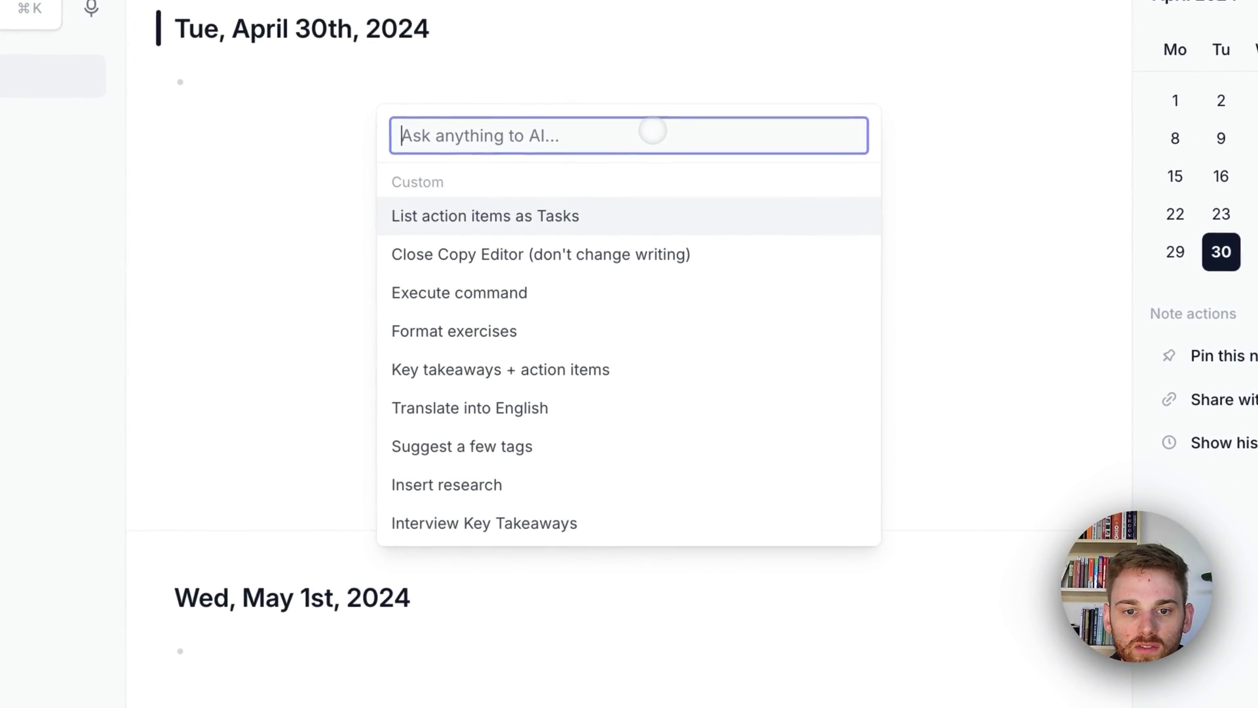
scroll(610, 285, "down", 3)
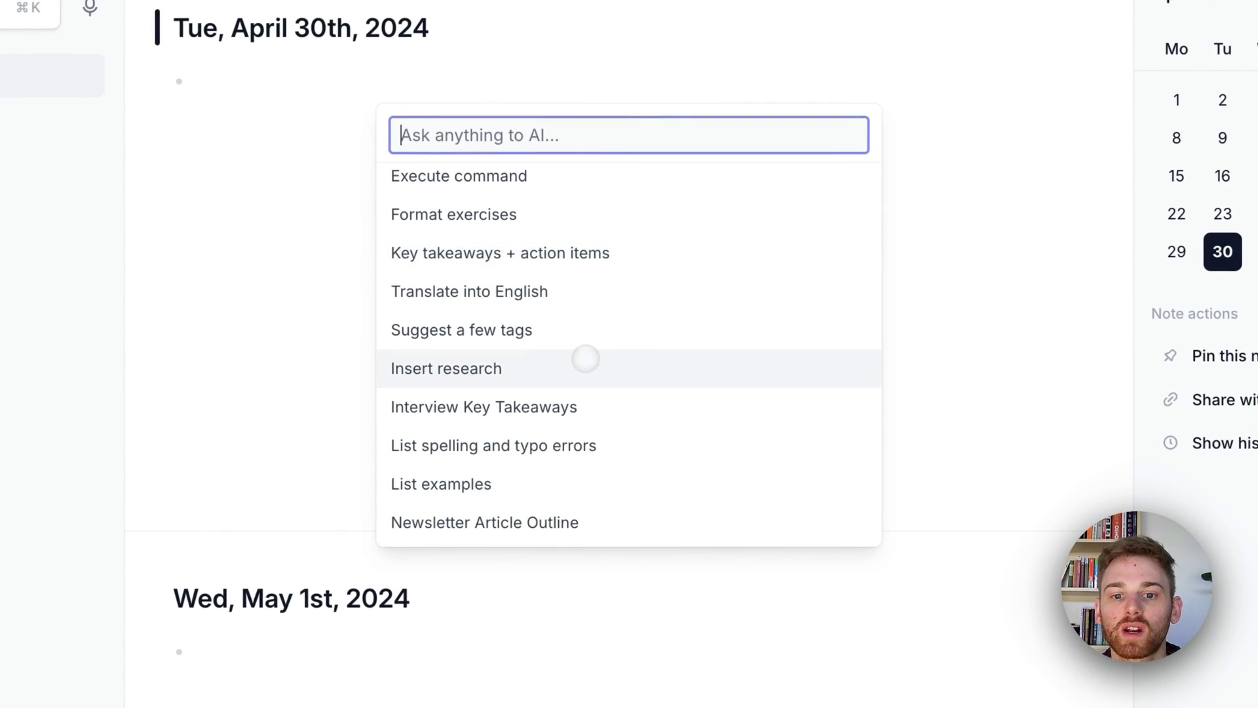
left_click(580, 365)
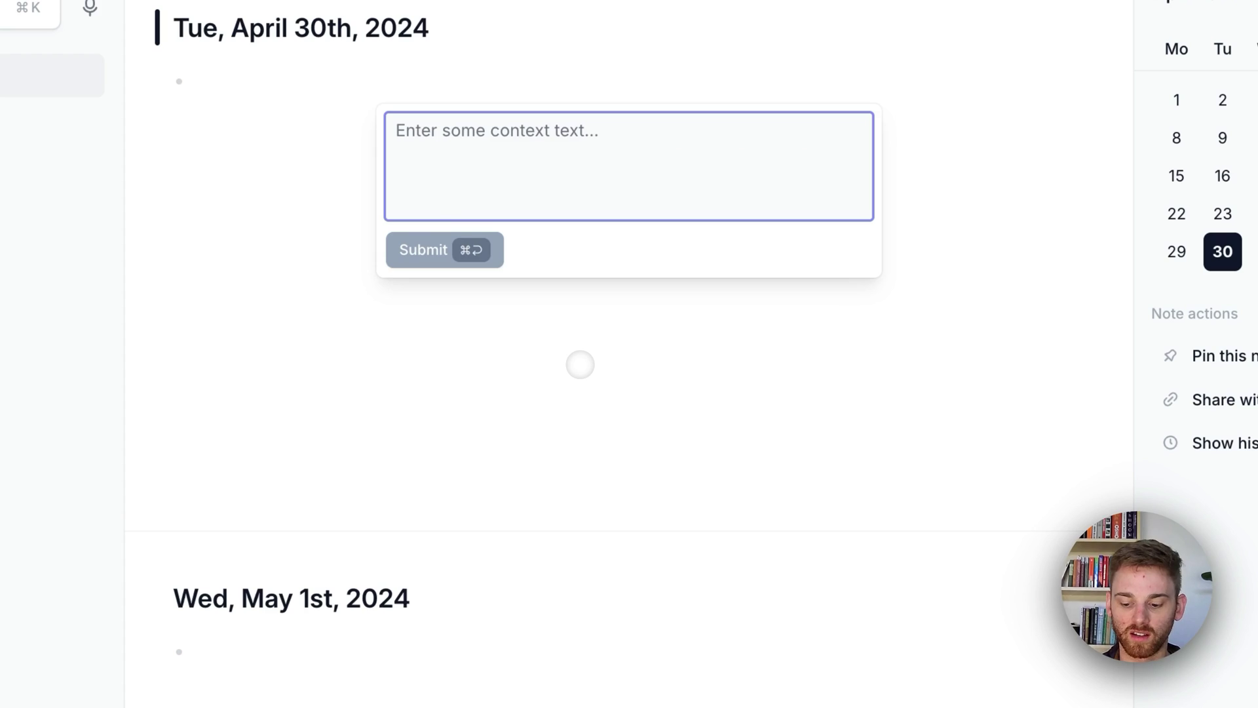
type("asdf")
key("super+Return")
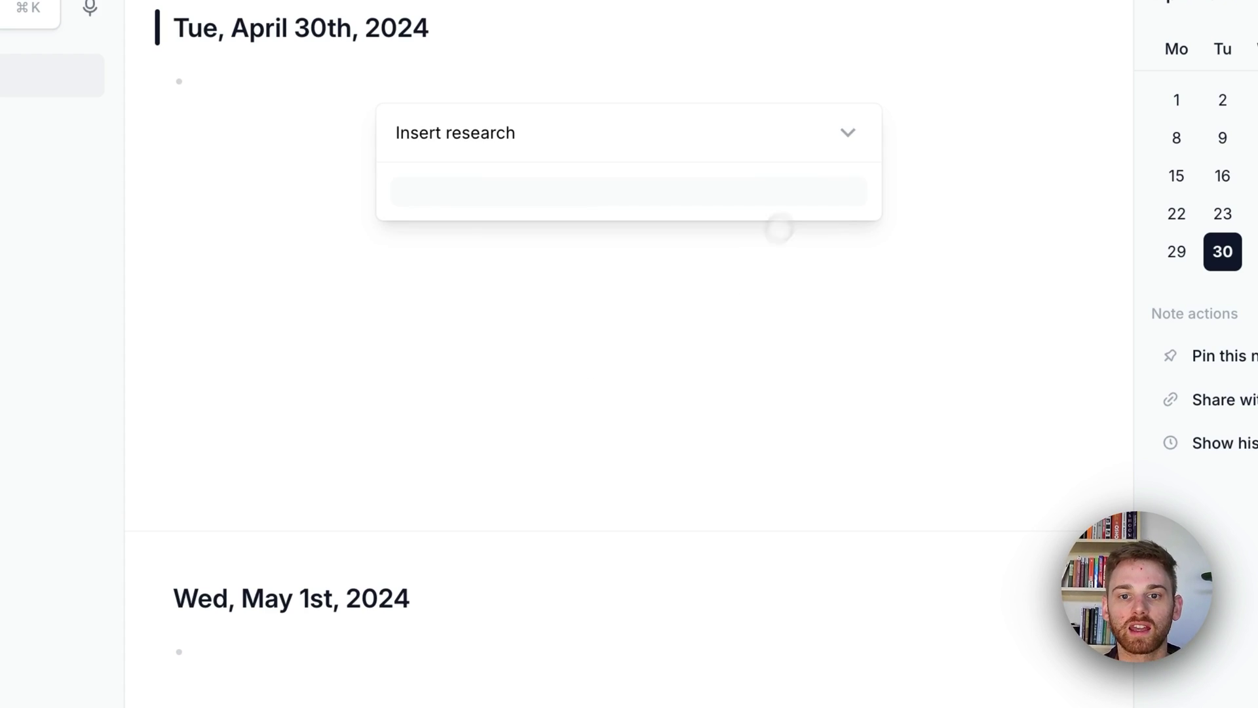
left_click(843, 133)
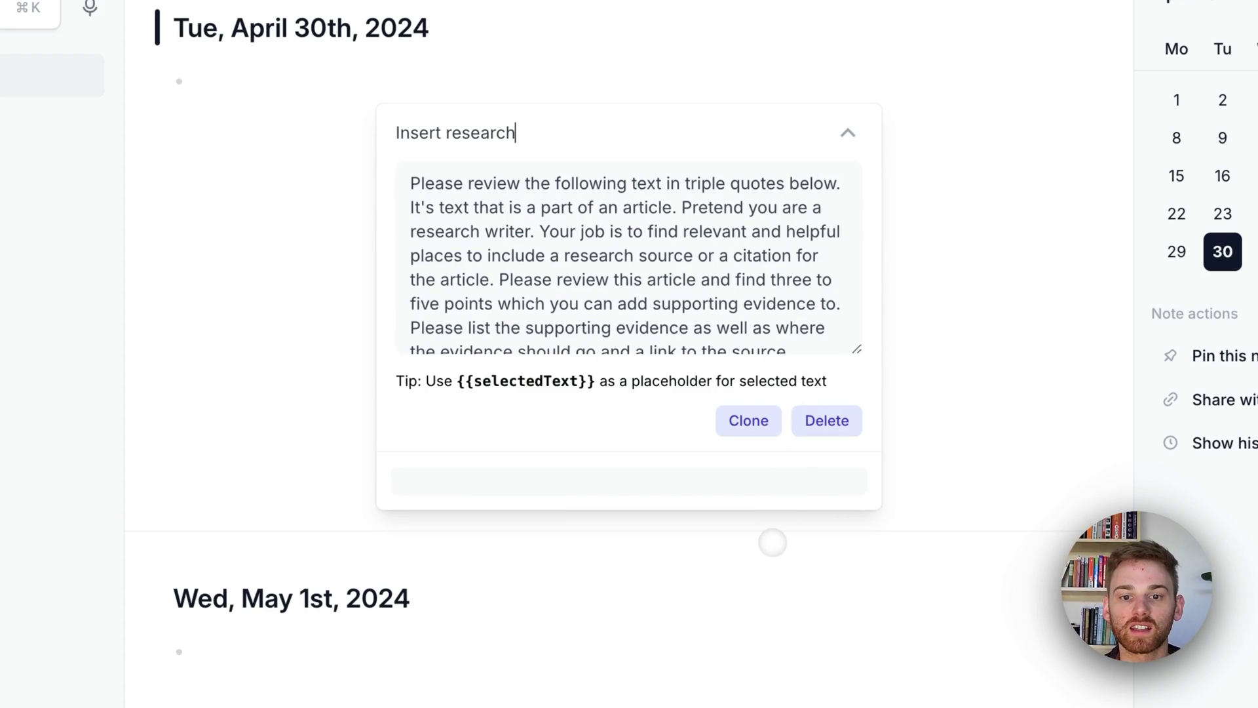
left_click_drag(858, 347, 857, 559)
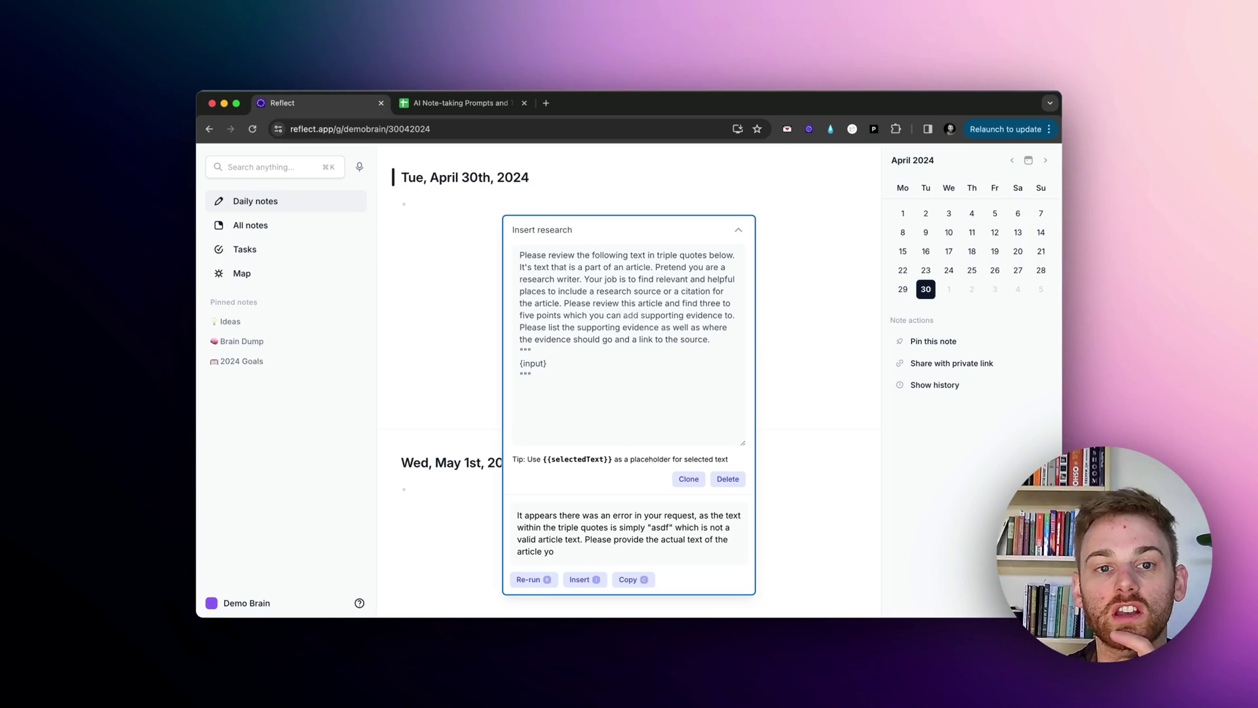
left_click(456, 258)
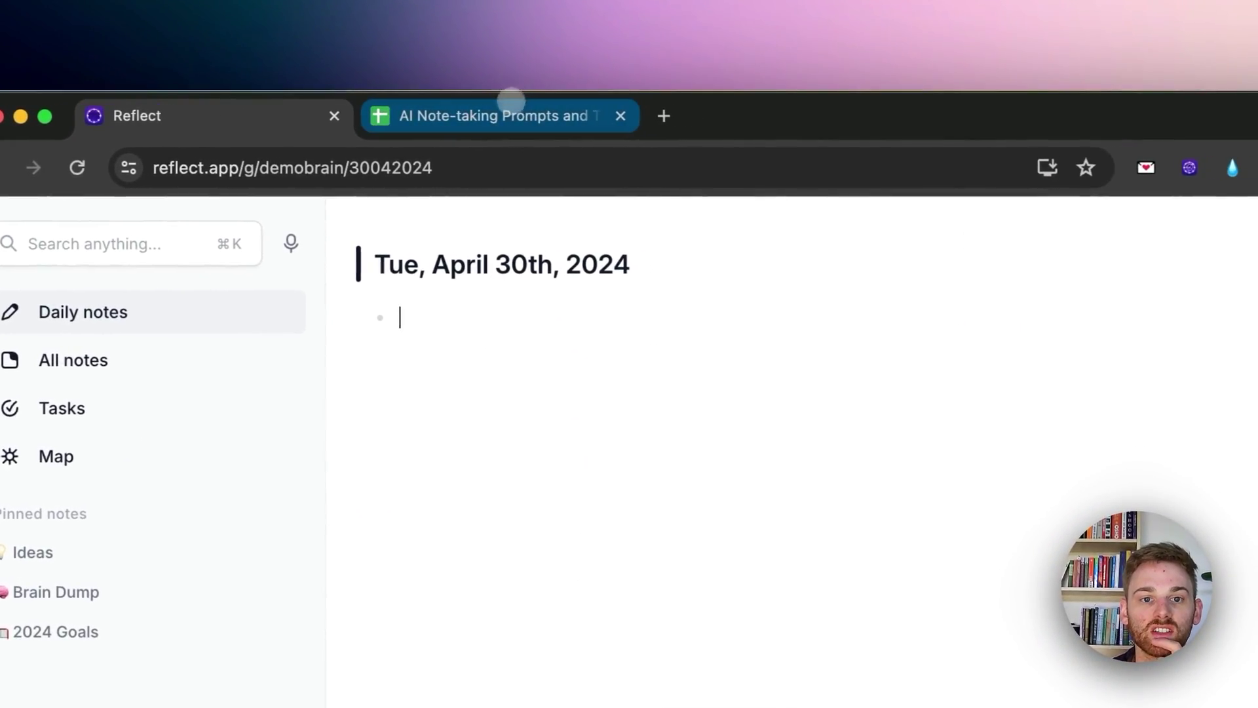
Browse the prompts spreadsheet, checking the Add research evidence (A2) and Take video/podcast notes (A3) prompts.
left_click(544, 115)
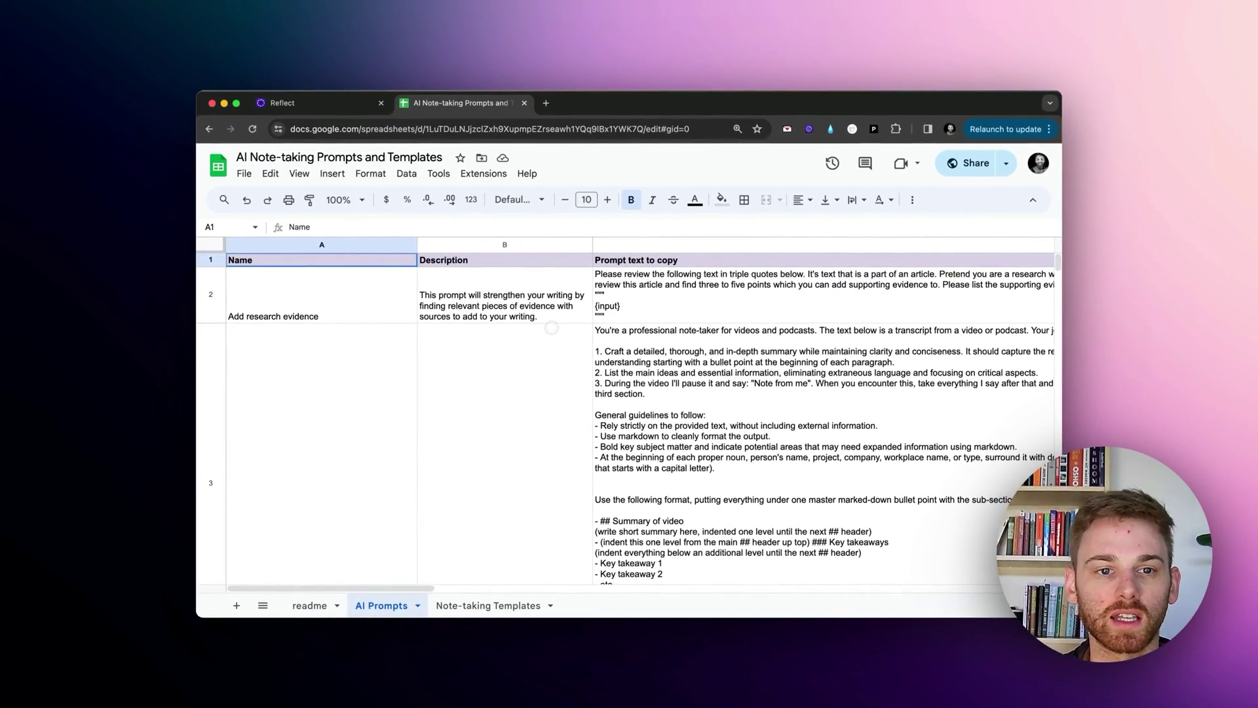
scroll(558, 331, "down", 1)
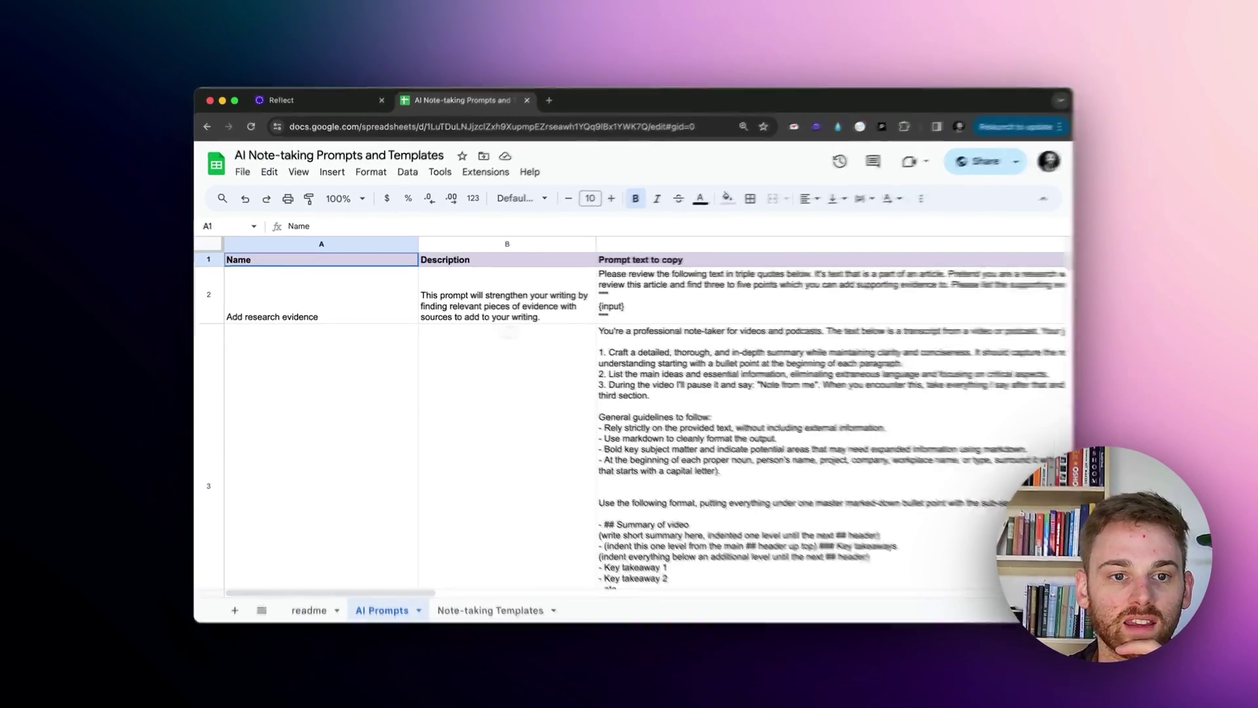
left_click(347, 286)
scroll(364, 310, "down", 3)
scroll(368, 321, "up", 2)
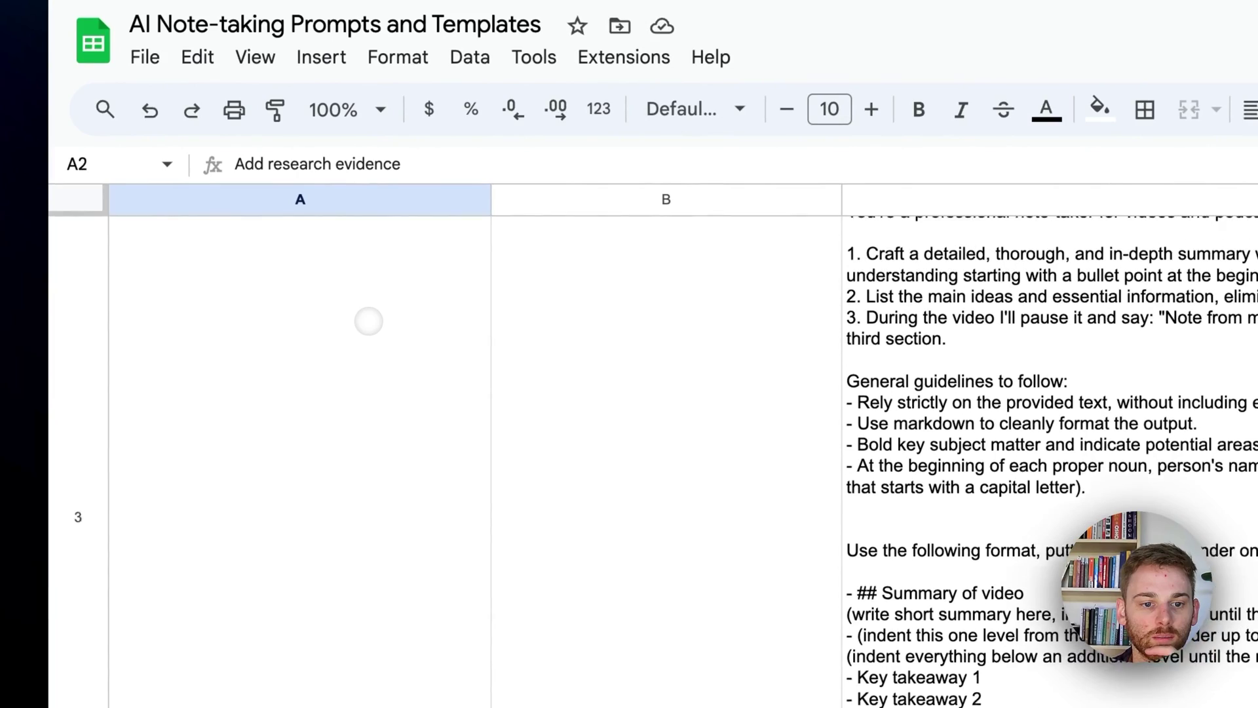
left_click(368, 321)
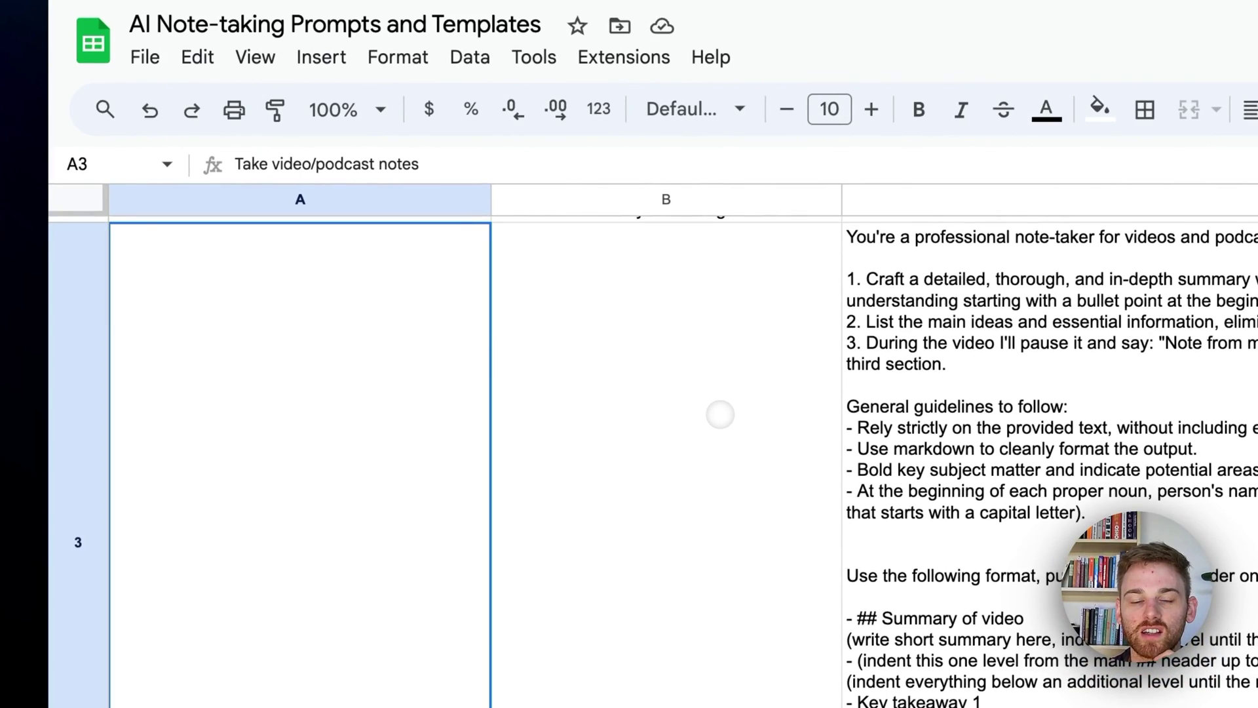
scroll(720, 414, "down", 10)
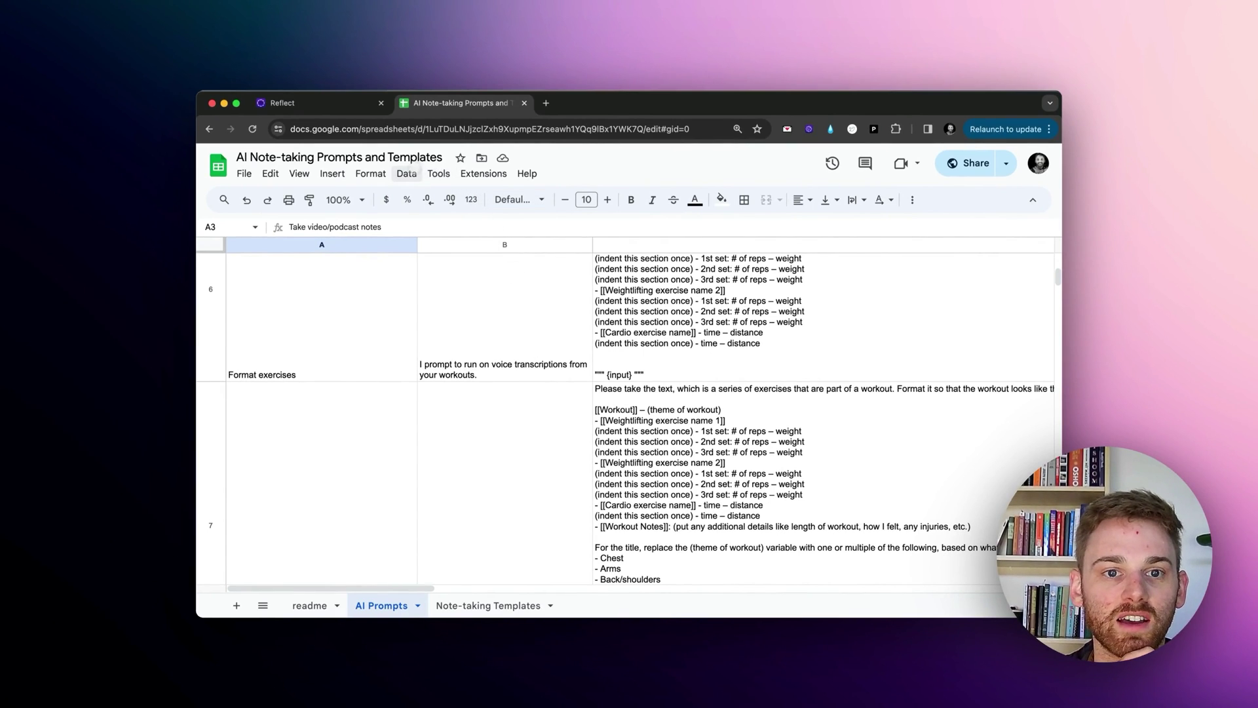
left_click(344, 111)
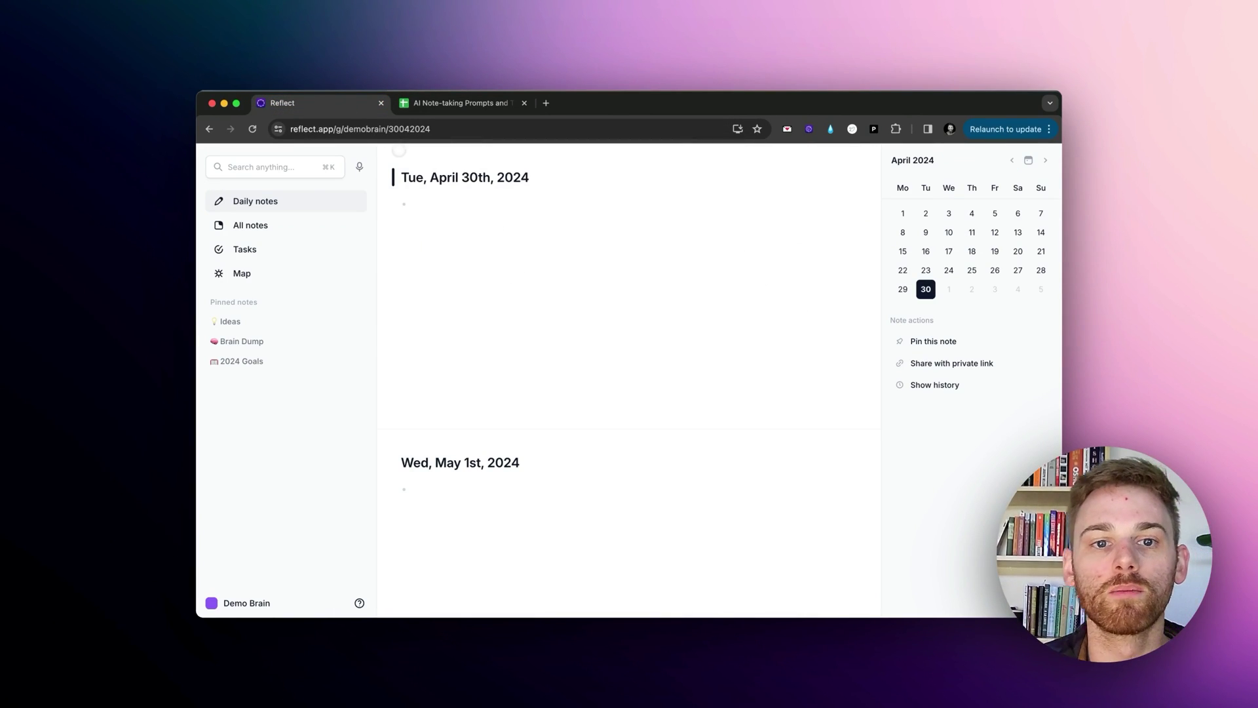
Back in the spreadsheet, edit cell C6's Format exercises prompt and select all its text.
left_click(482, 105)
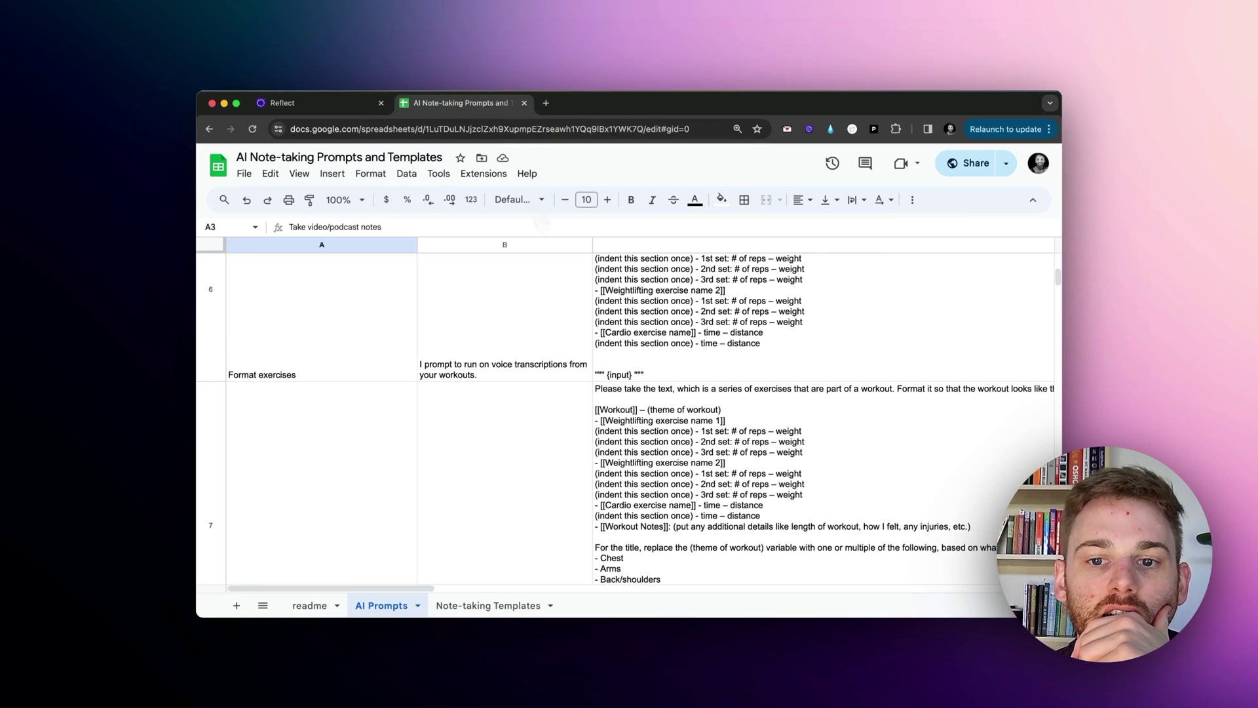
scroll(580, 323, "up", 2)
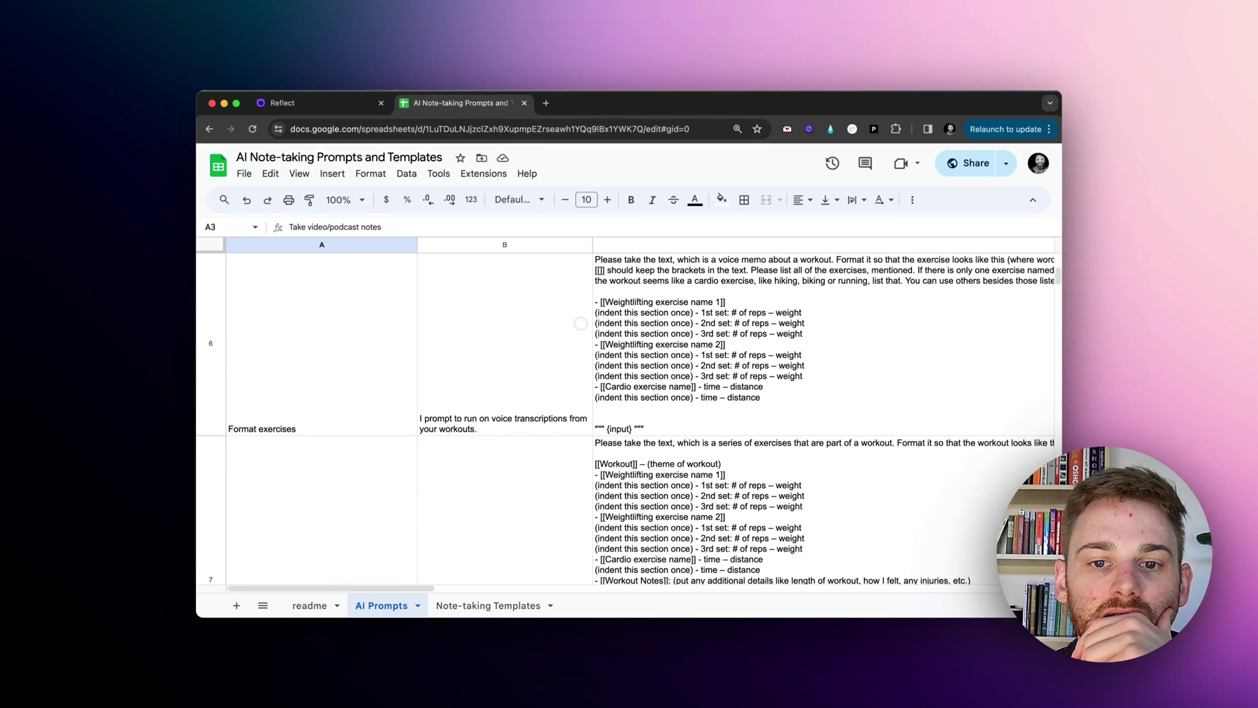
scroll(590, 324, "up", 2)
left_click(645, 368)
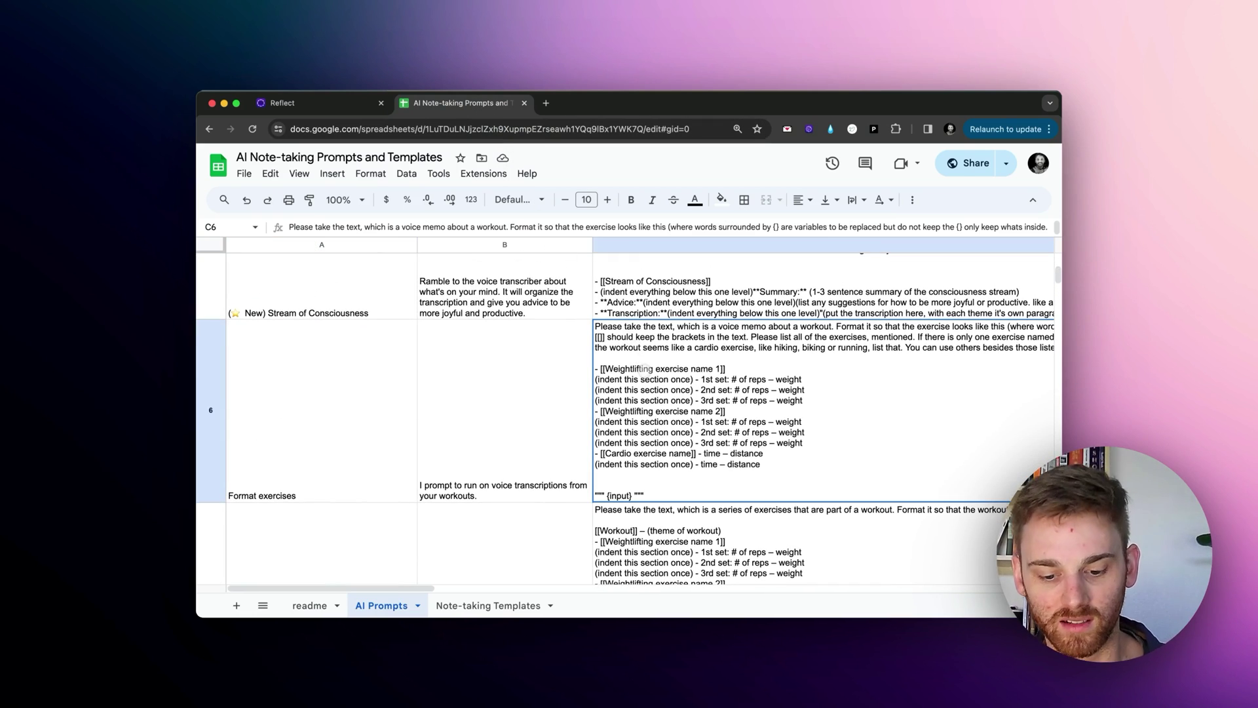
scroll(646, 369, "up", 1)
double_click(645, 370)
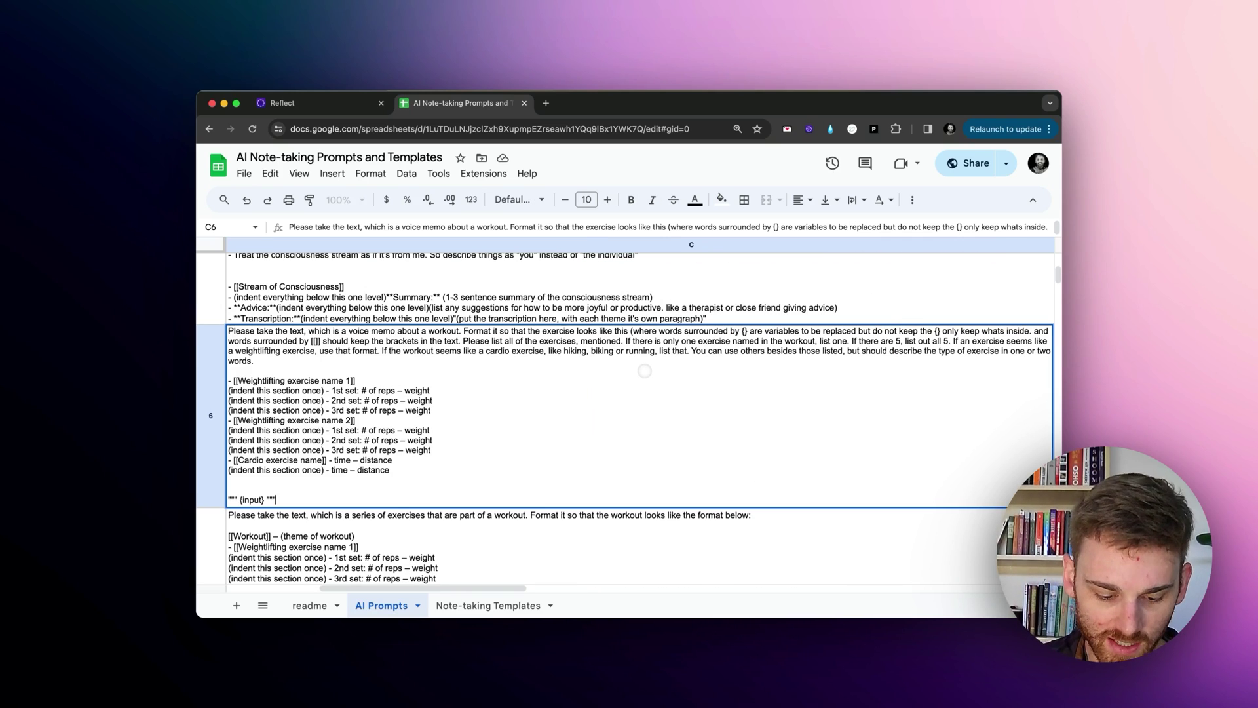
key("super+a")
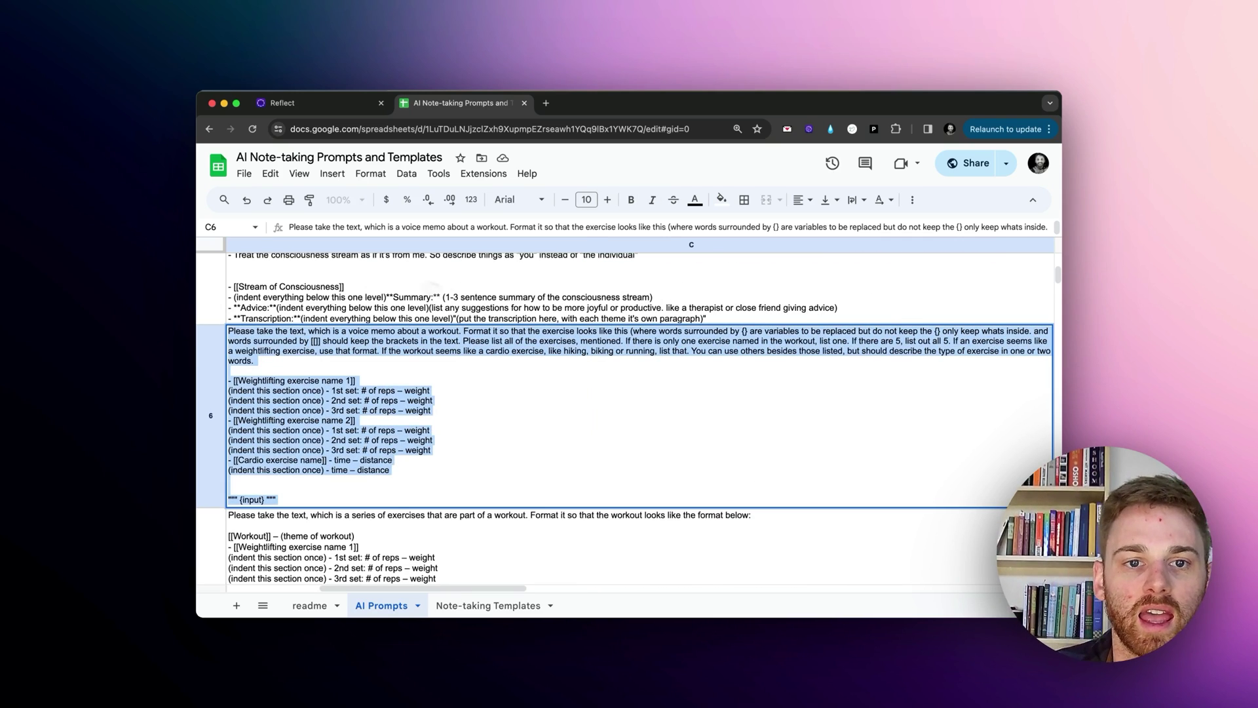
On the April 30th note's first bullet, bring up the AI palette and scroll through to Turn into Markdown.
left_click(295, 105)
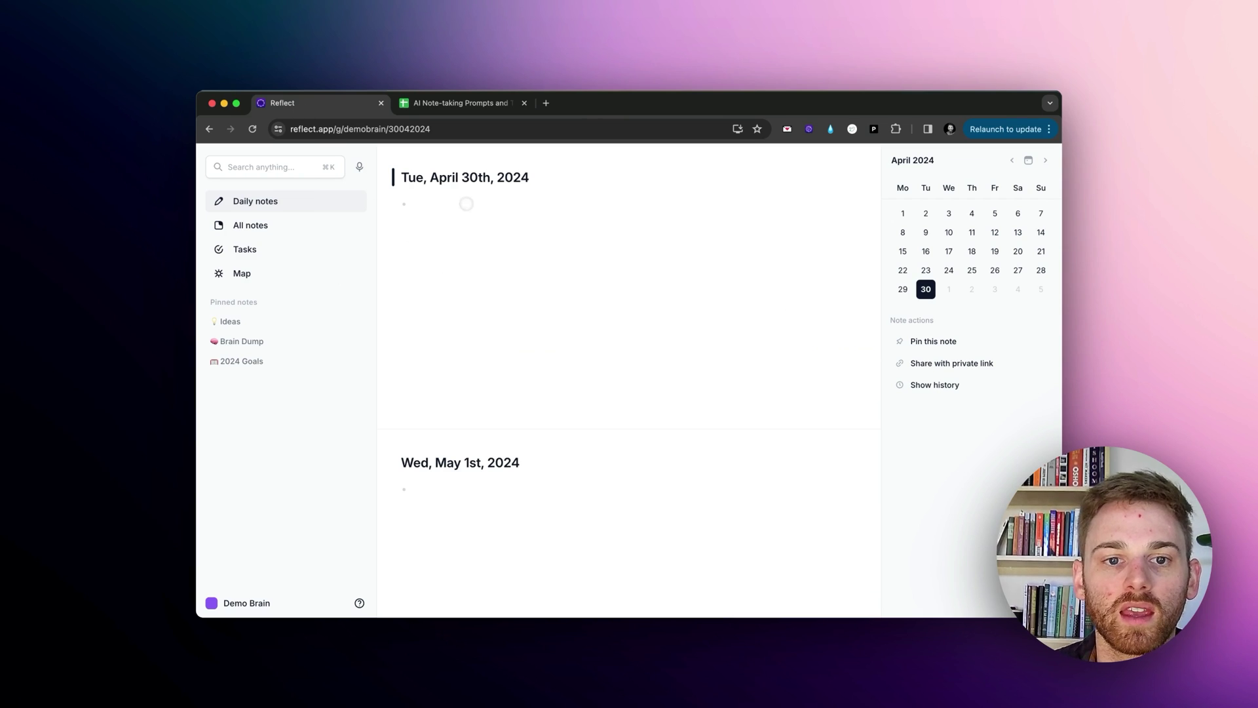
left_click(454, 207)
key("super+j")
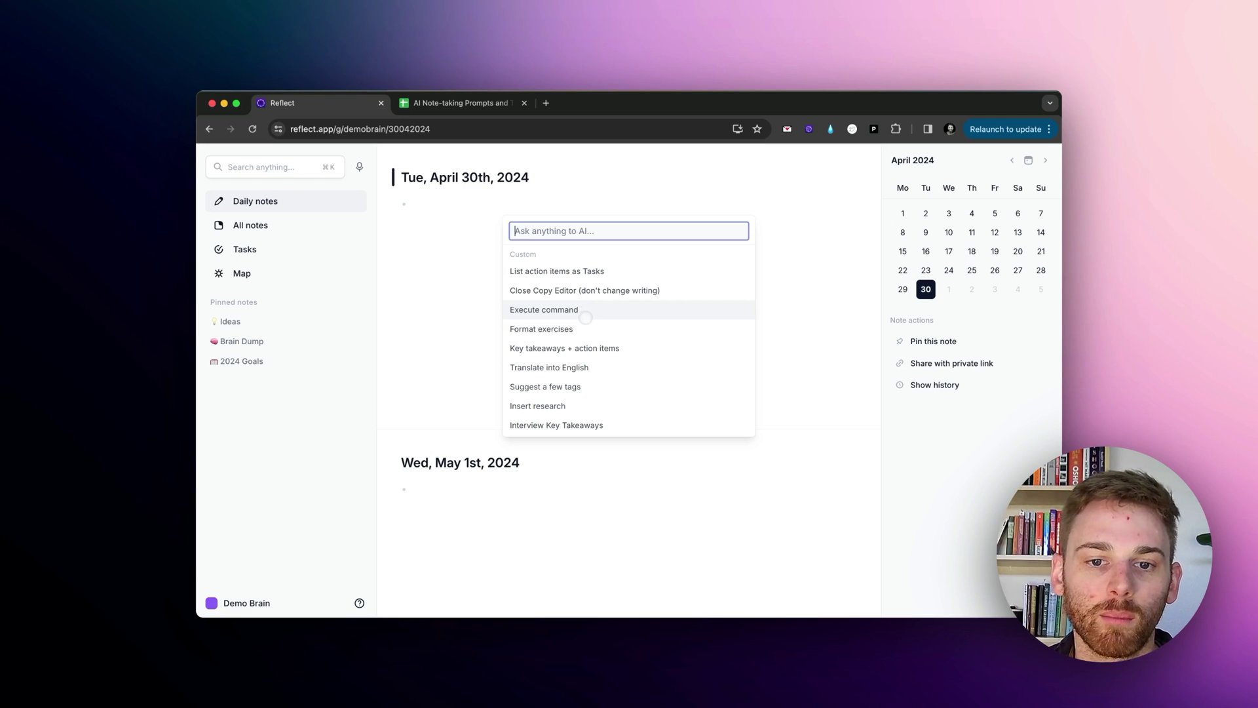
scroll(585, 318, "down", 1)
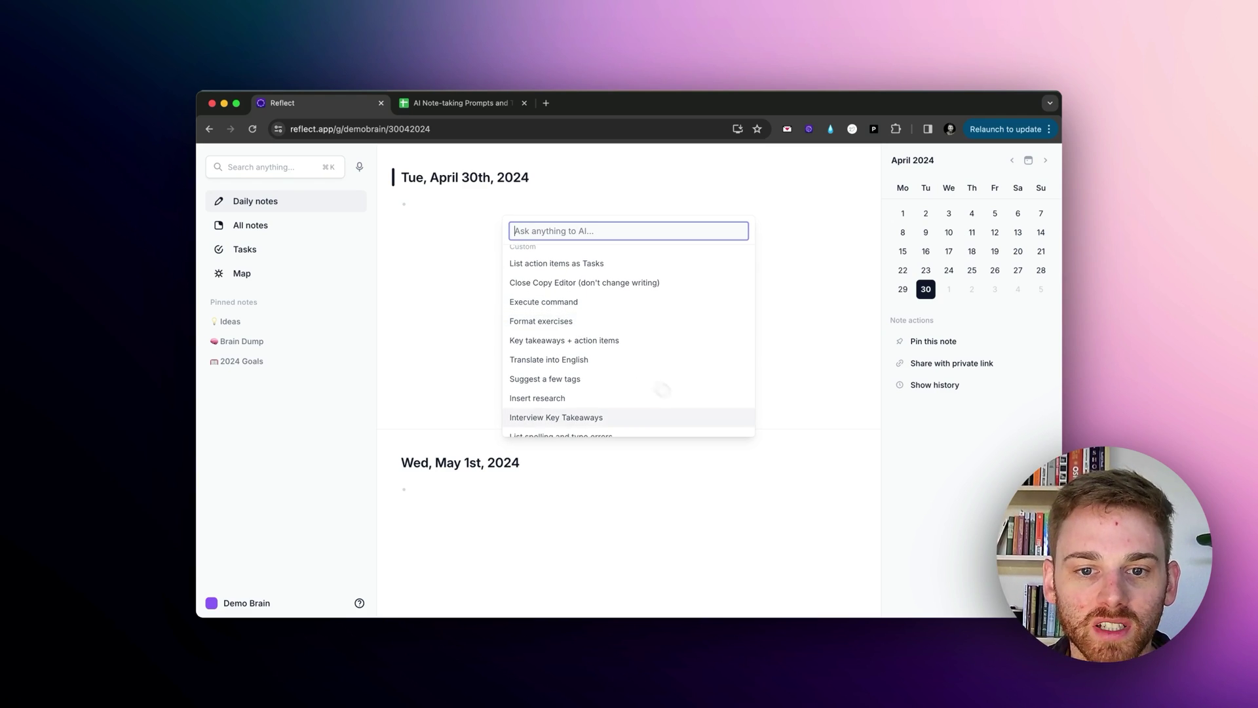
scroll(667, 400, "down", 2)
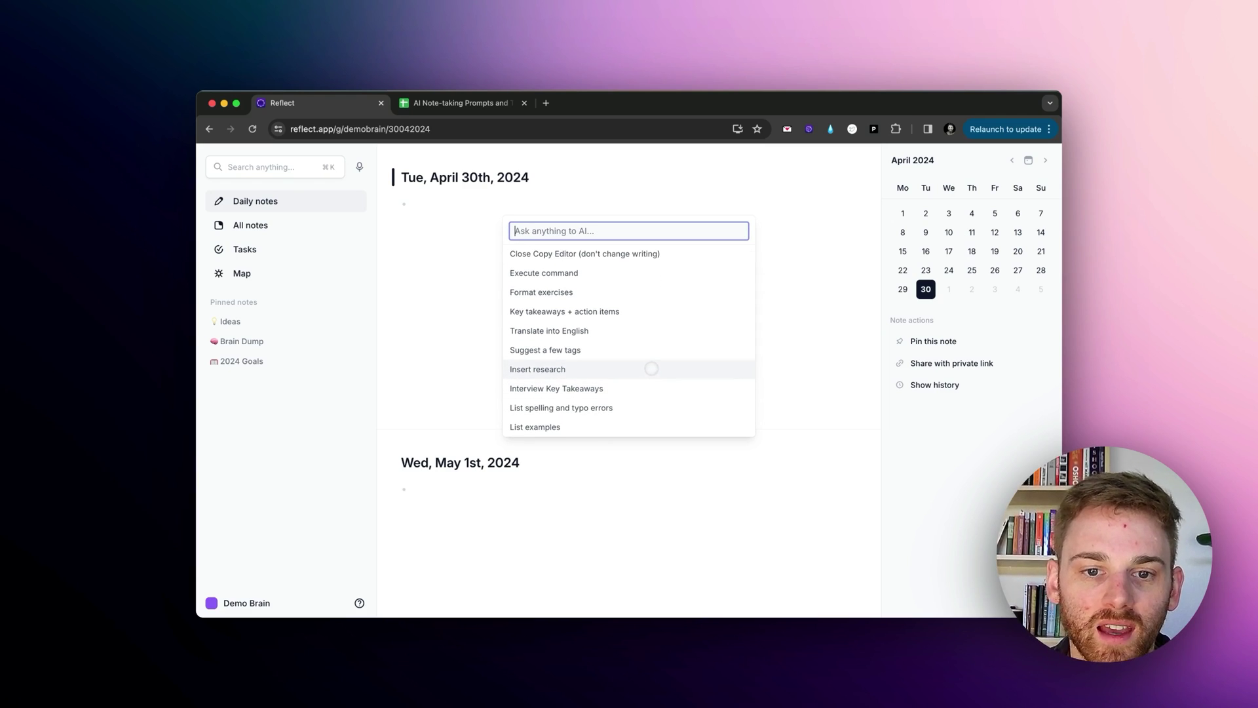
scroll(651, 368, "down", 4)
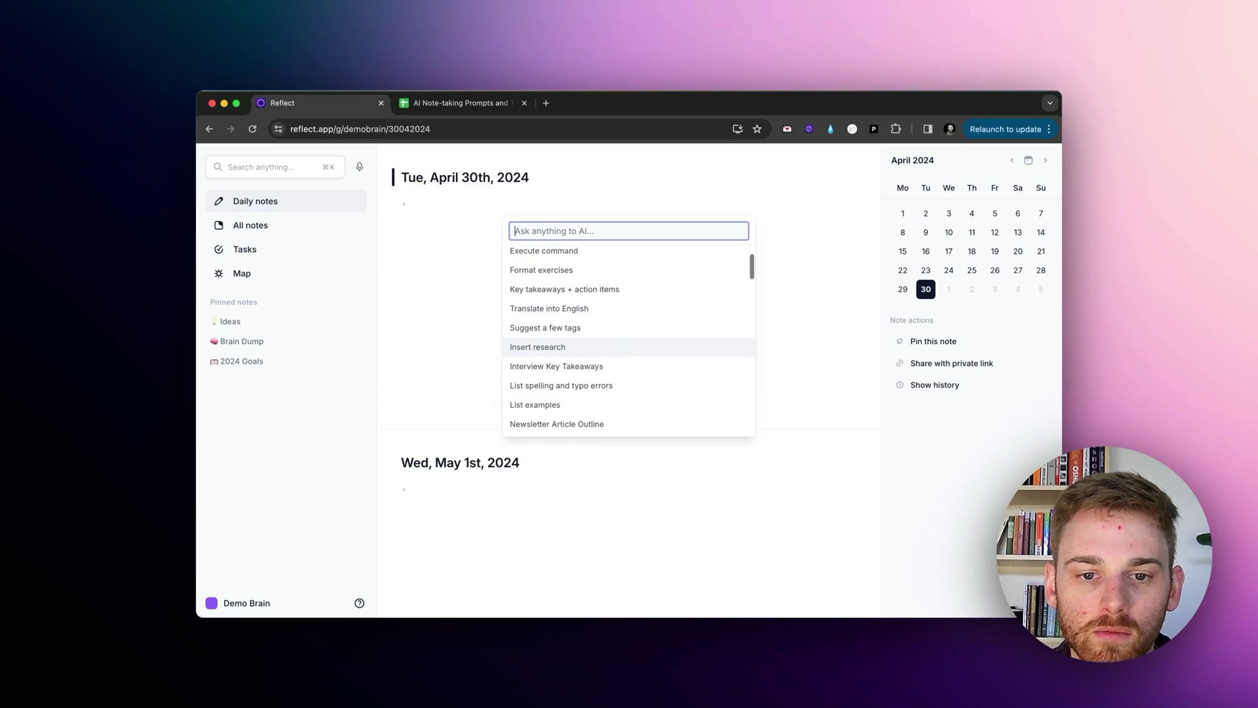
scroll(652, 364, "down", 5)
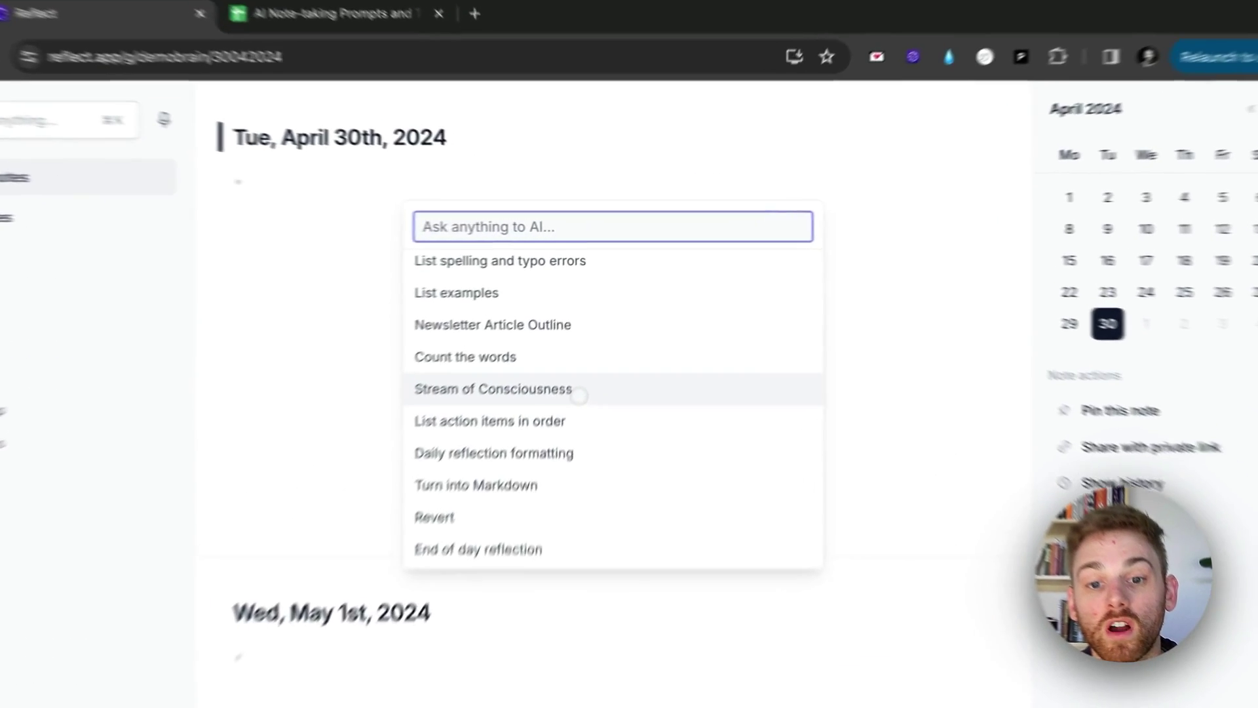
Test-run the Stream of Consciousness prompt with context 'asdf' and expand its instructions.
left_click(579, 395)
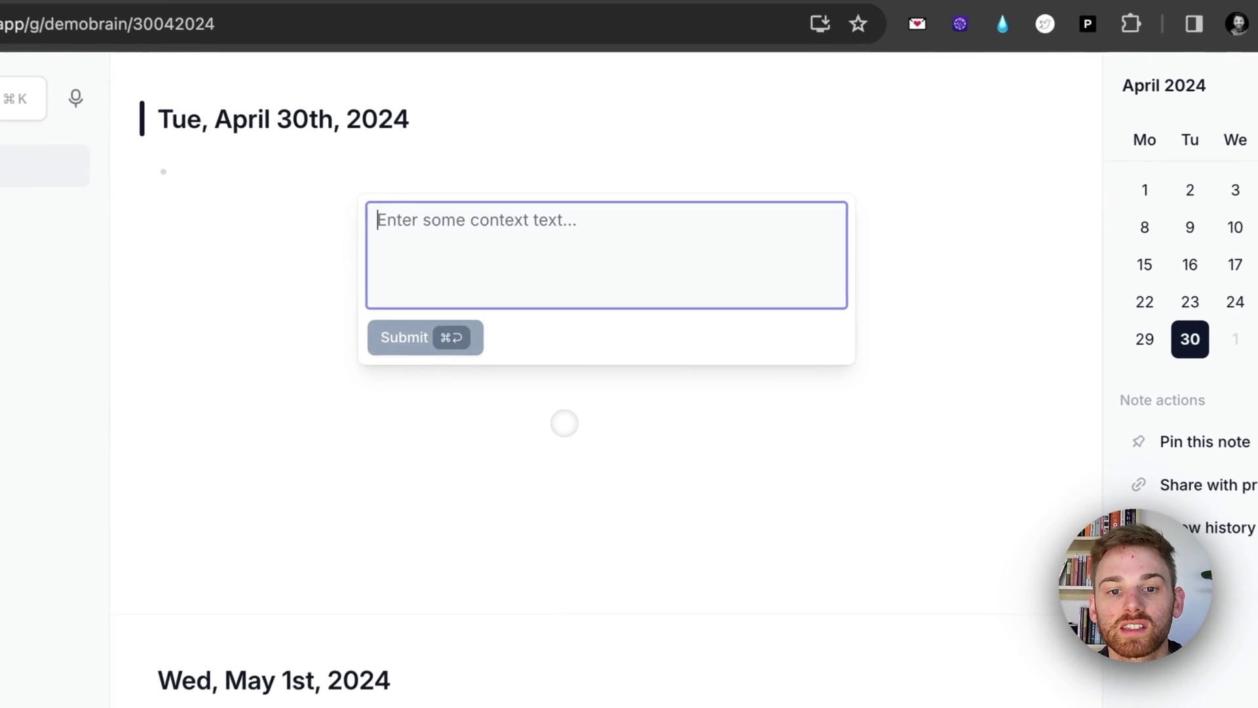
type("asdf")
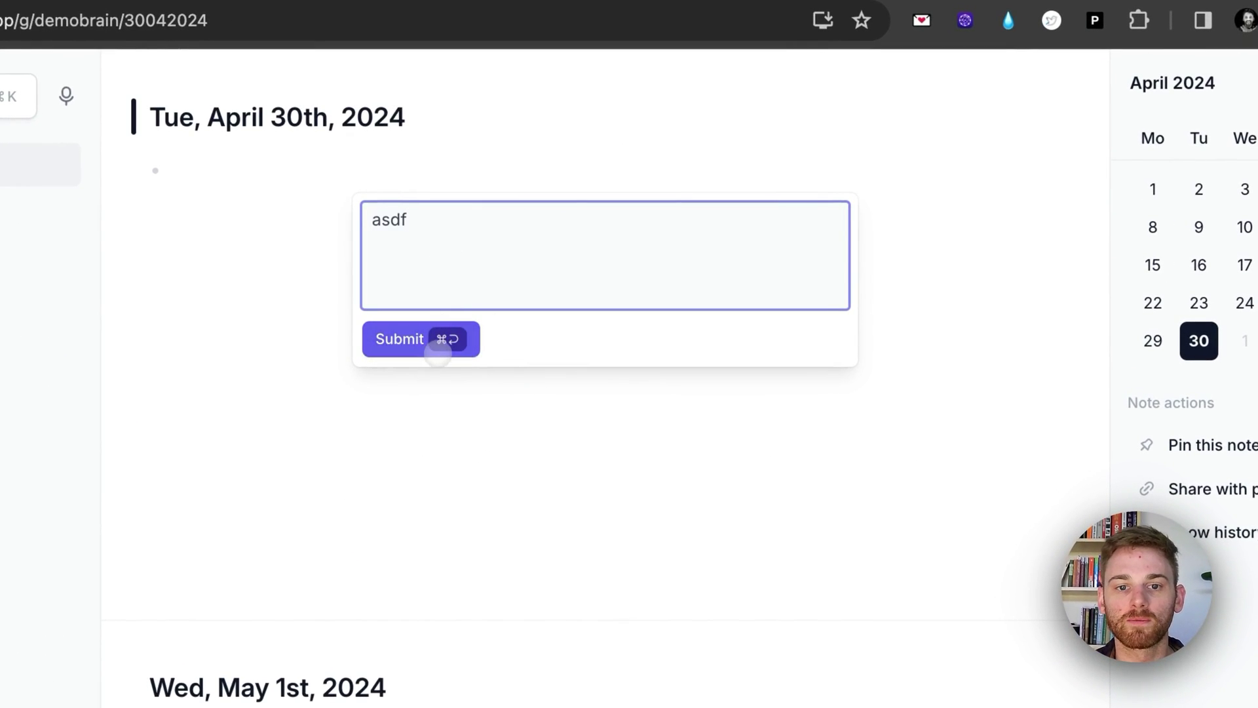
left_click(436, 340)
left_click(824, 220)
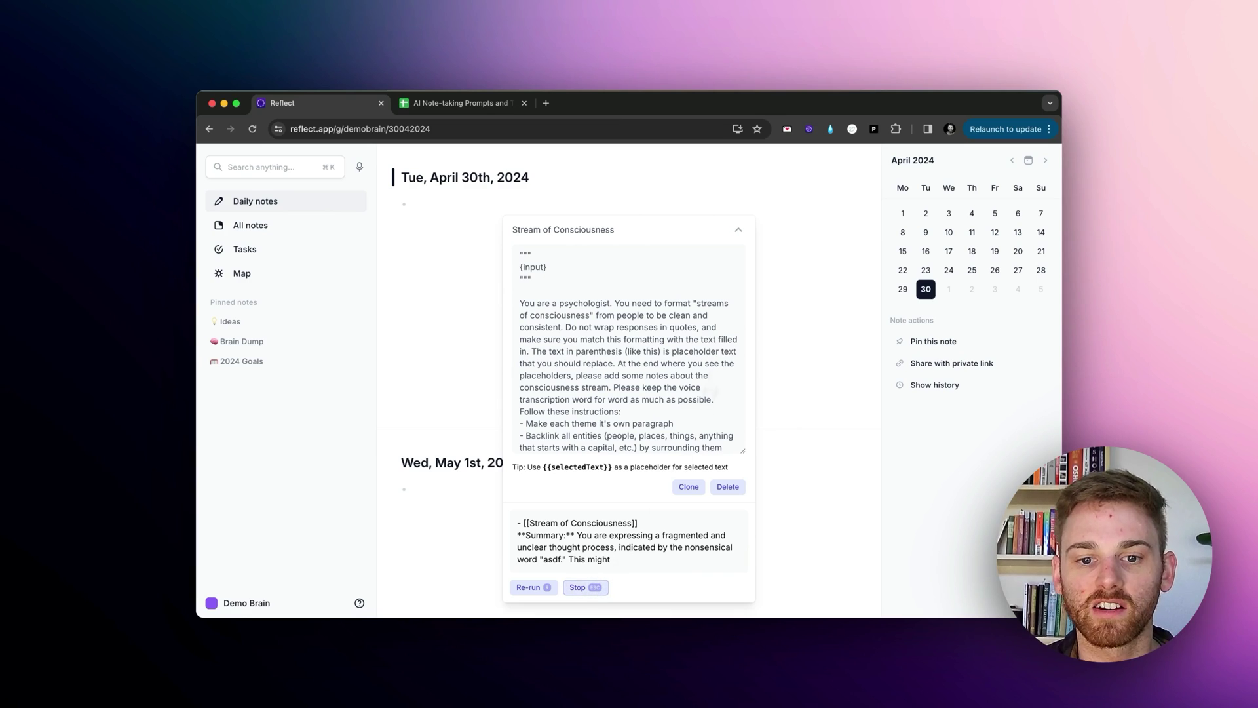
Select the existing instructions and paste the workout-formatting prompt over them.
scroll(707, 322, "down", 1)
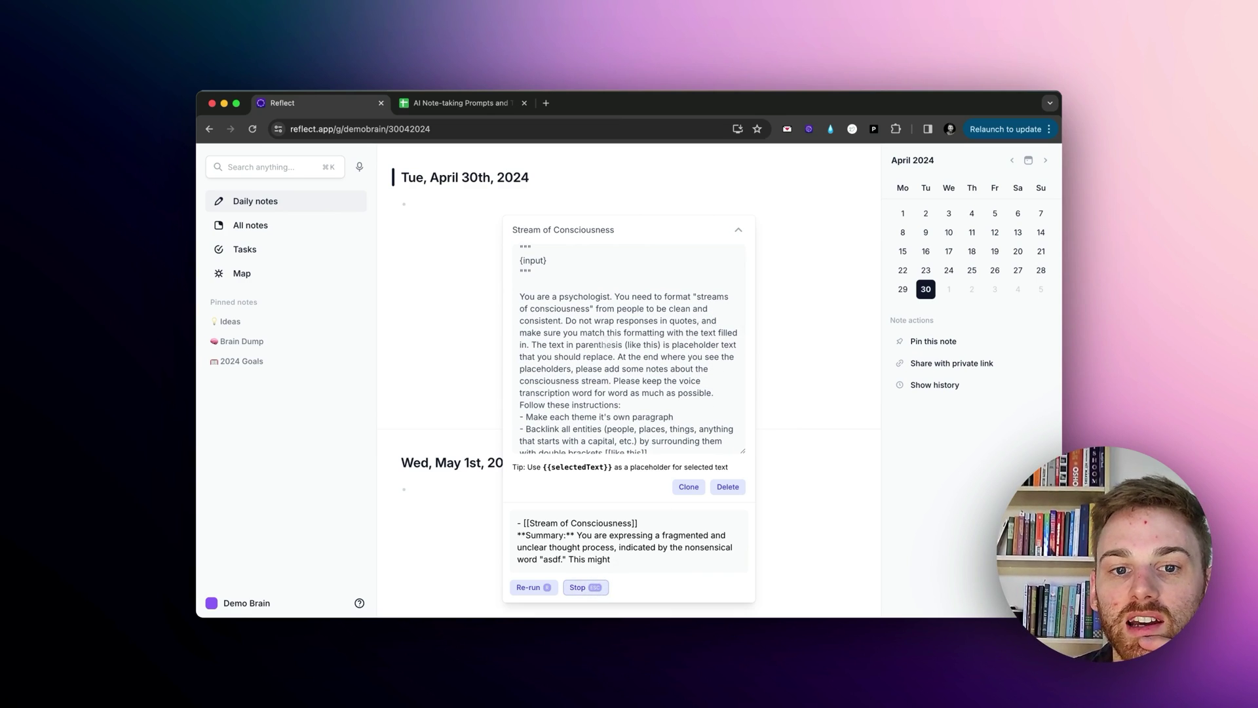
left_click(586, 343)
left_click_drag(518, 296, 815, 508)
key("super+v")
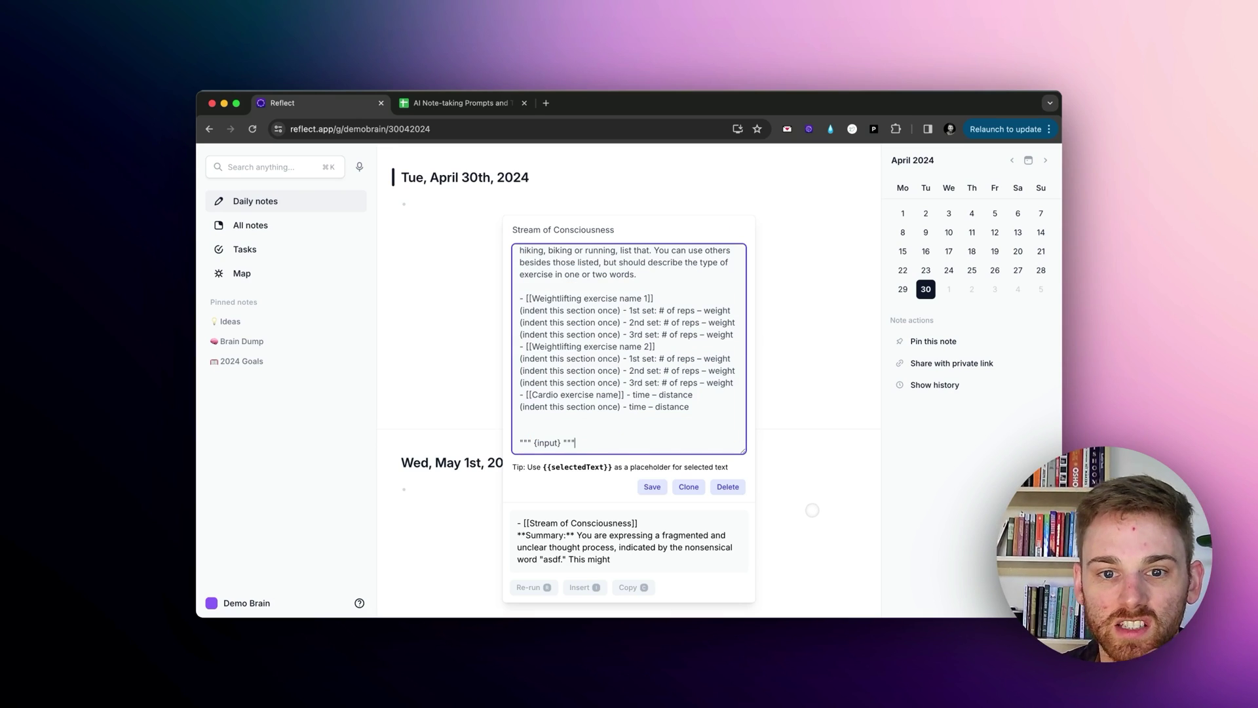
scroll(687, 393, "up", 5)
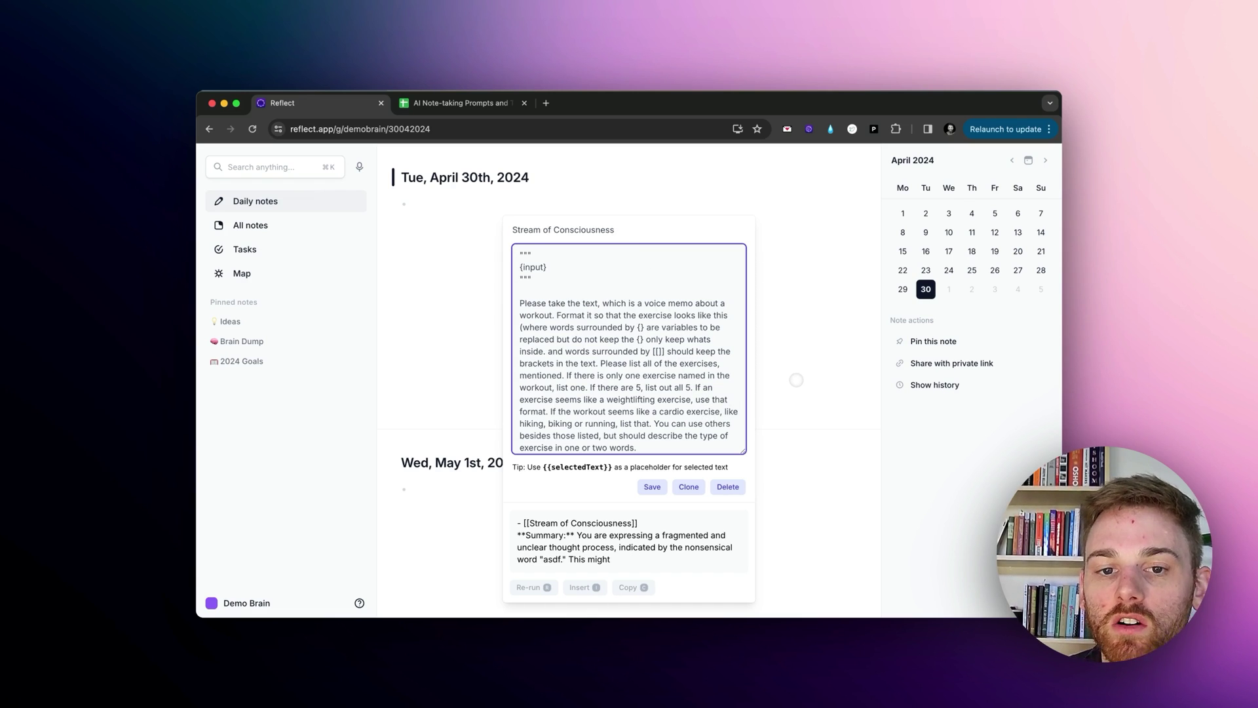
Clone the edited prompt, title it 'Format exercises', and close the panel confirming the dialog.
left_click(689, 486)
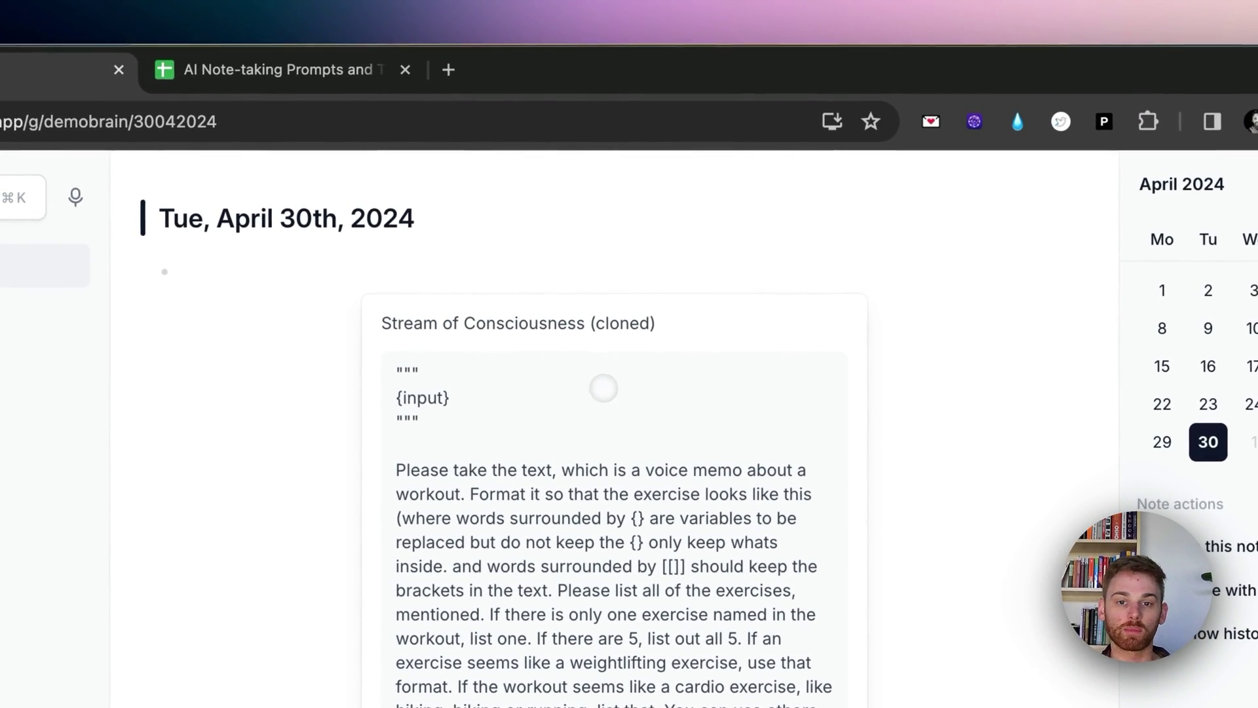
triple_click(664, 323)
type("Format exercis")
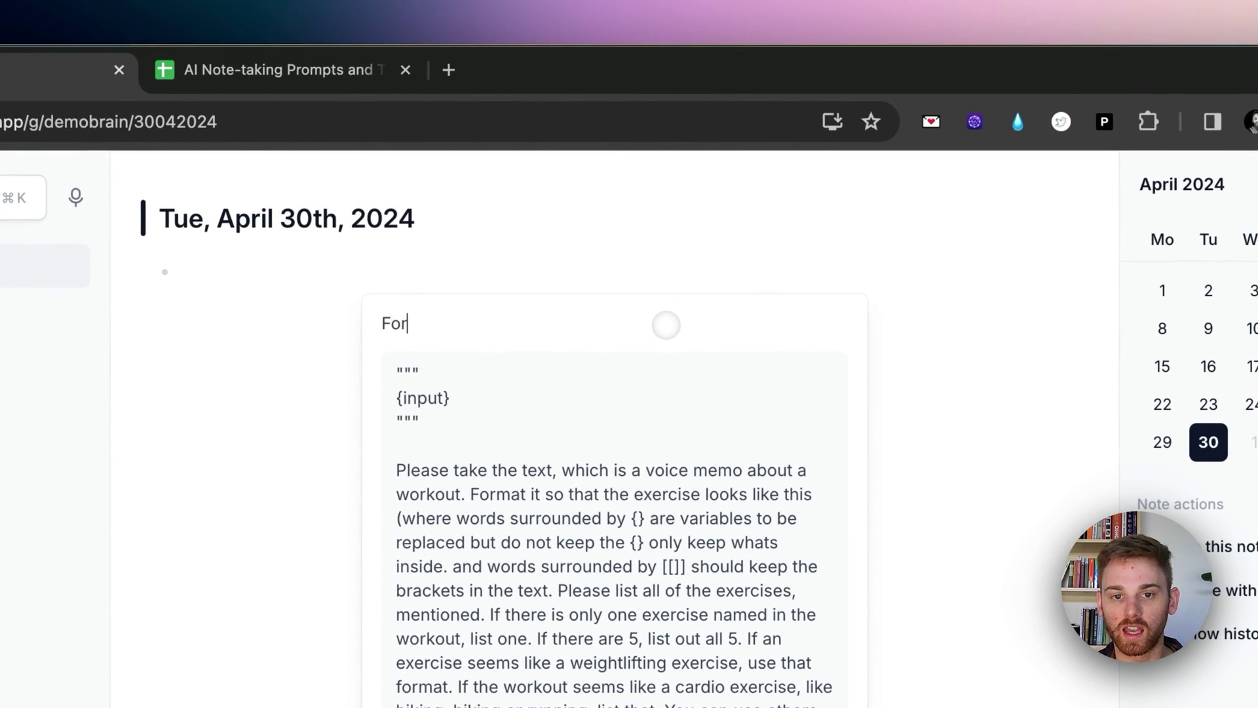
type("es")
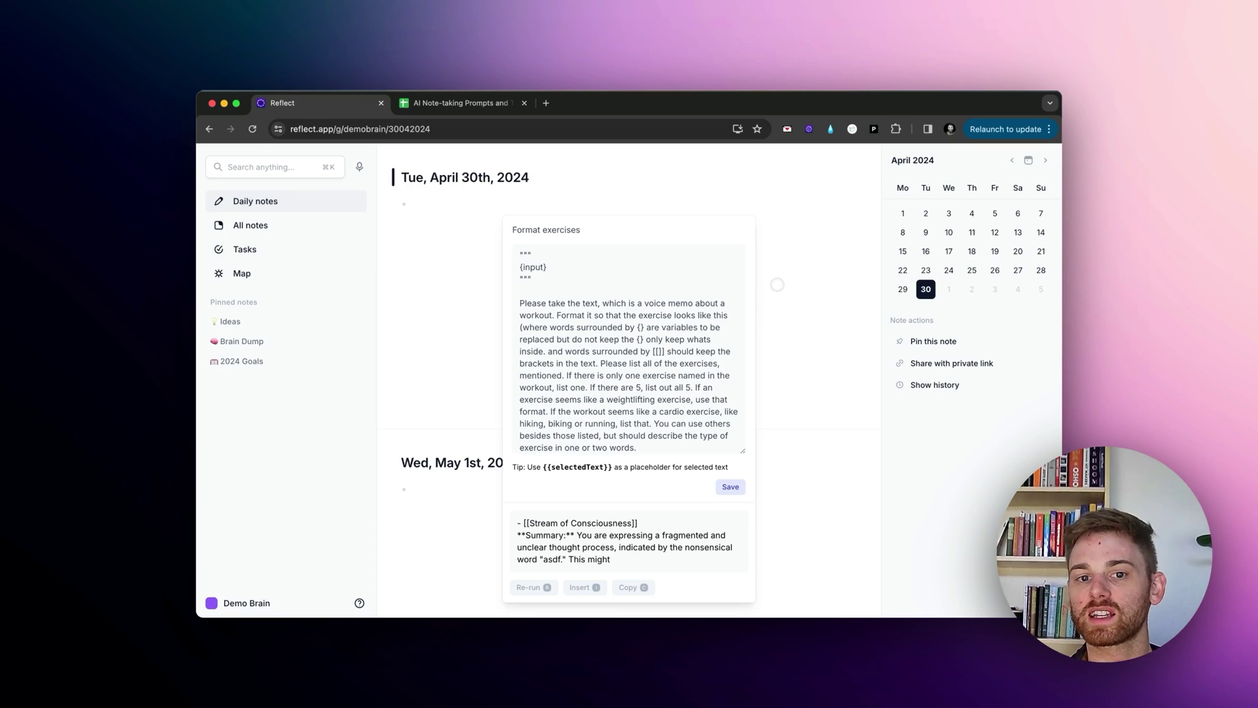
left_click(777, 285)
left_click(742, 206)
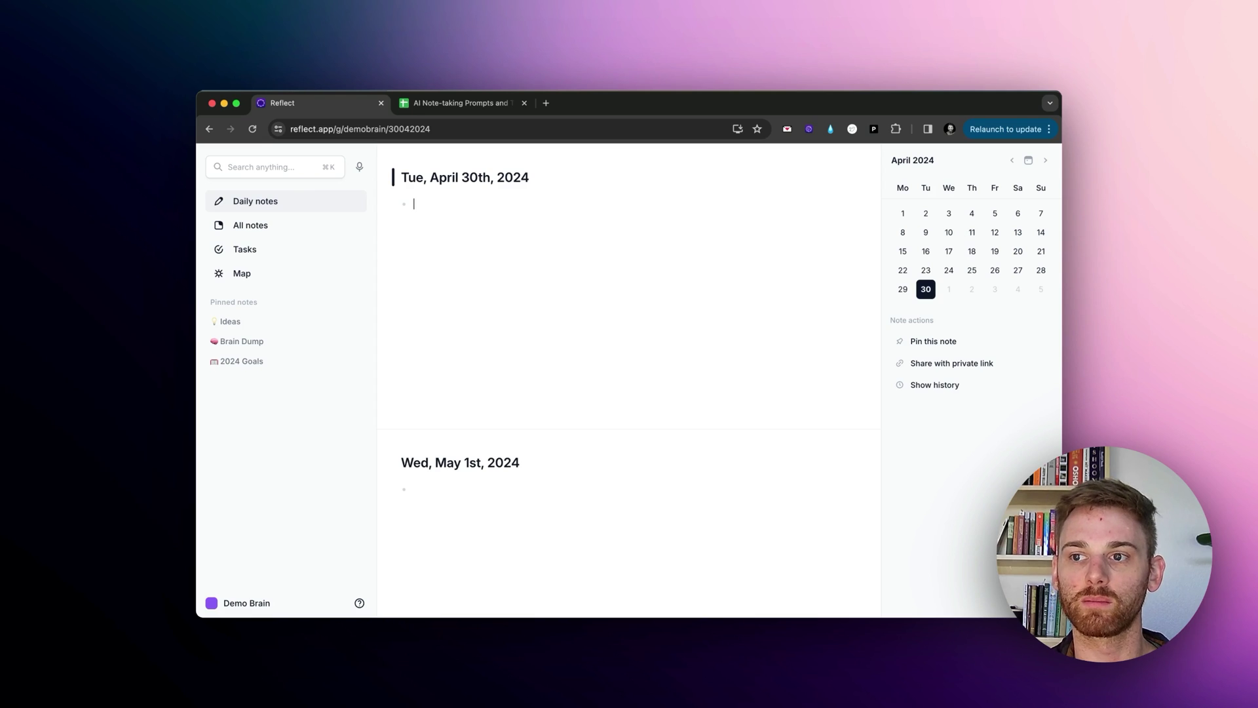
Write 'Today I need to go to the grocery store' and run List action items as Tasks on it.
type("Today I nee")
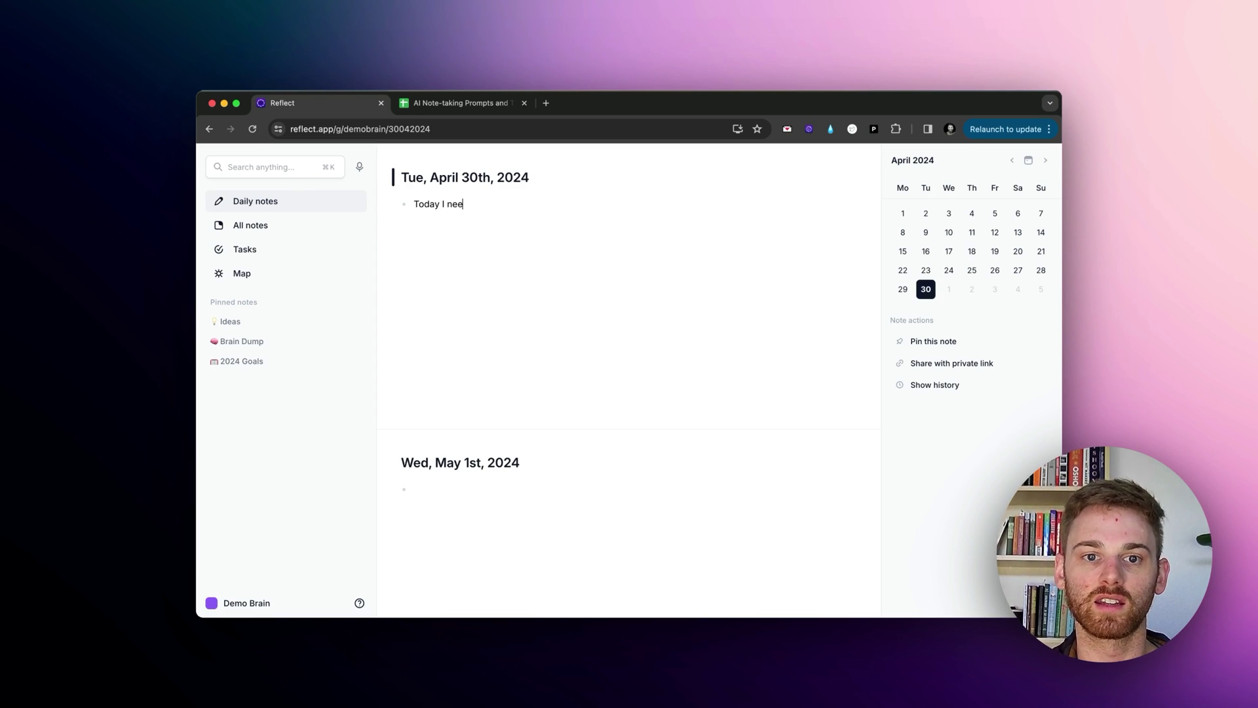
type("d to go to the gro")
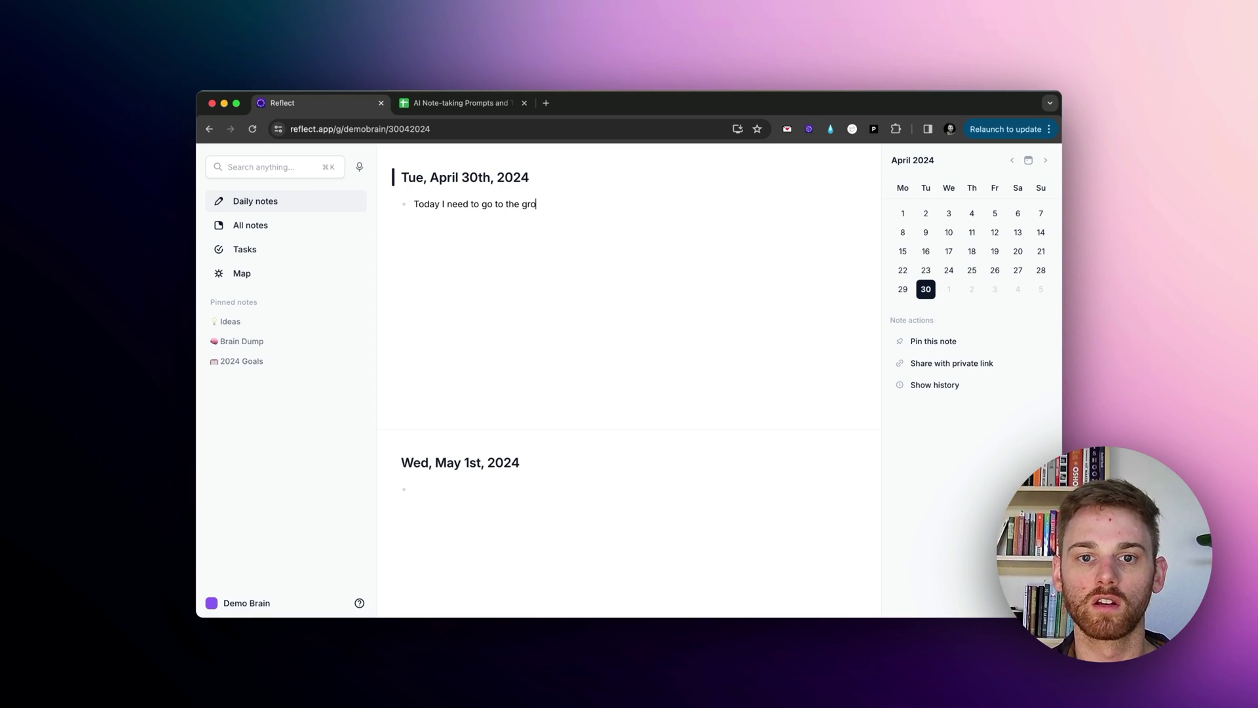
type("cery store")
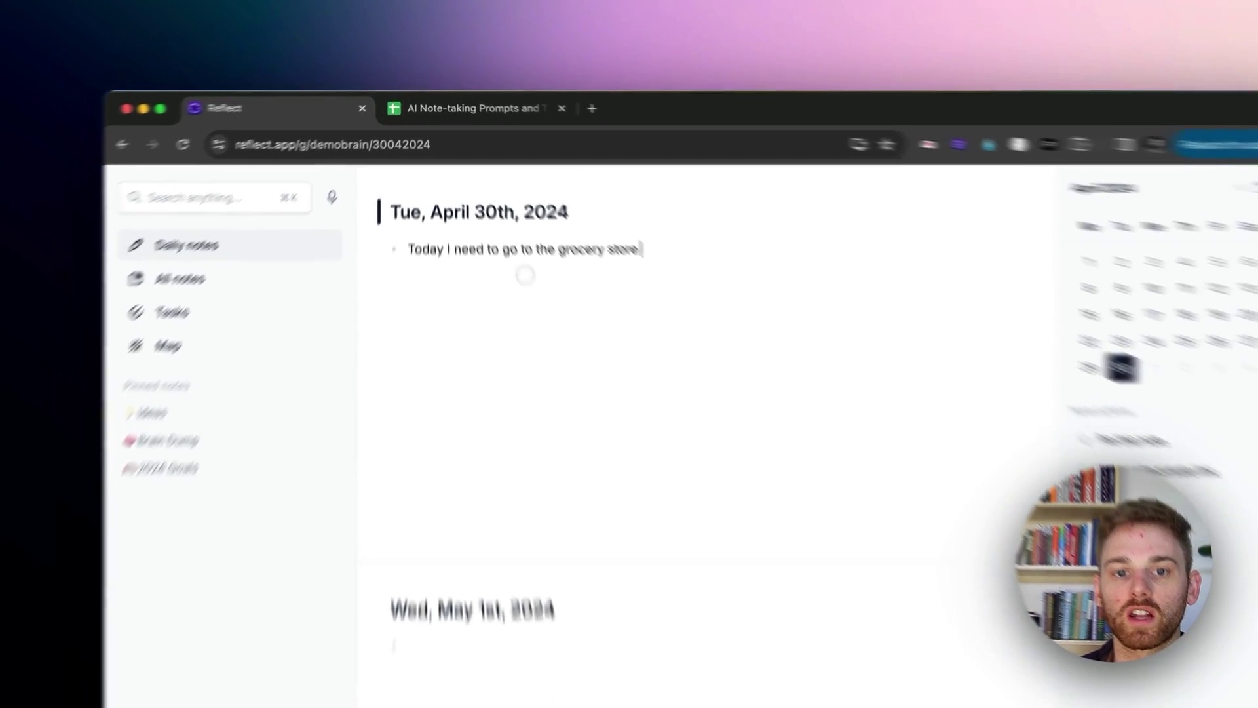
triple_click(496, 207)
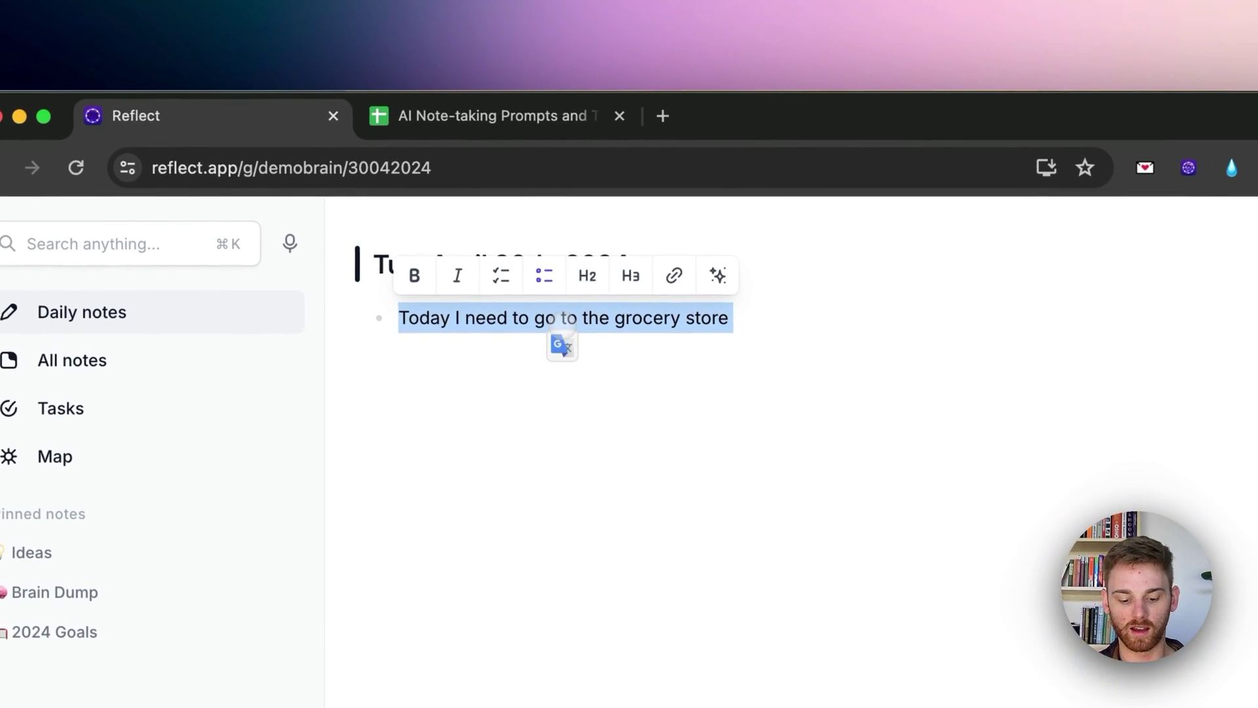
key("super+j")
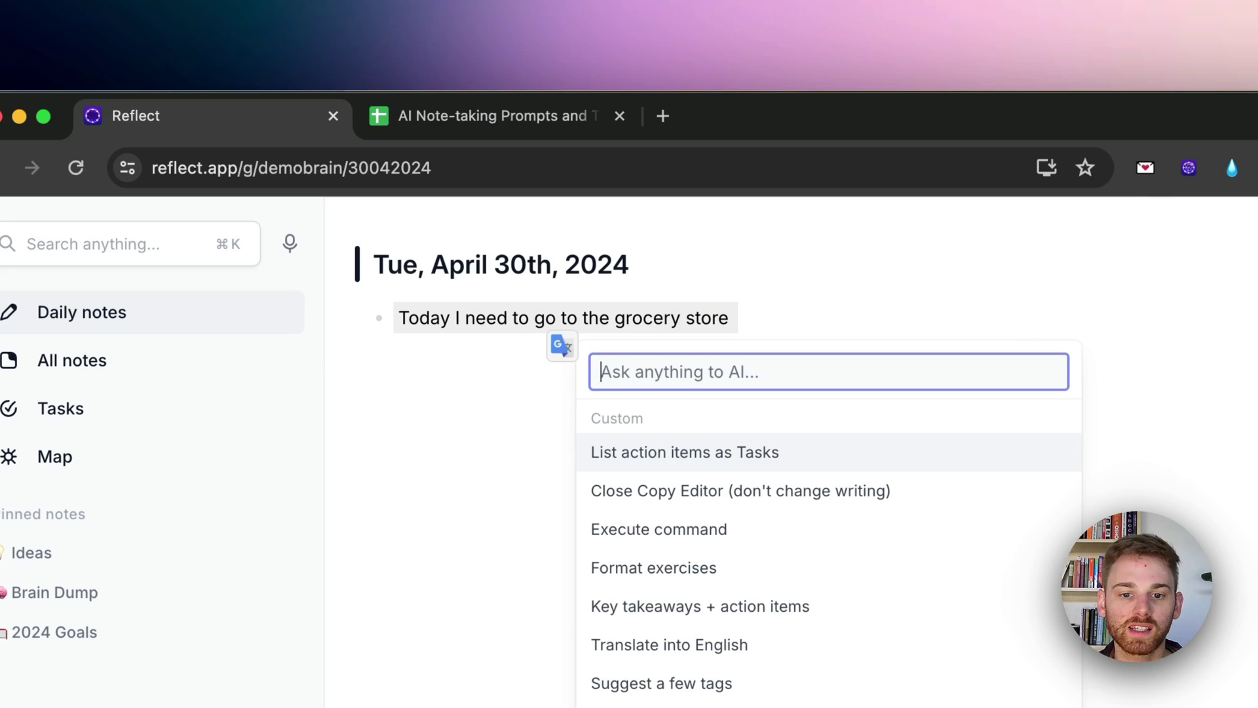
type("action")
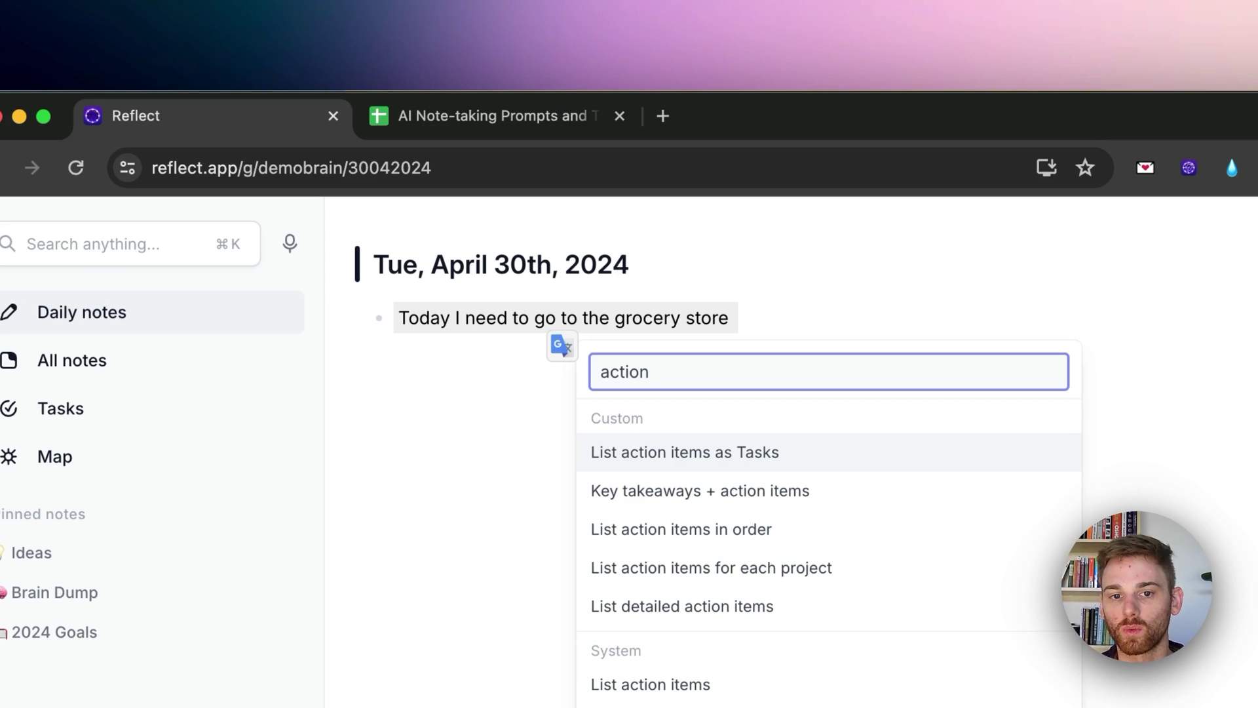
key("Return")
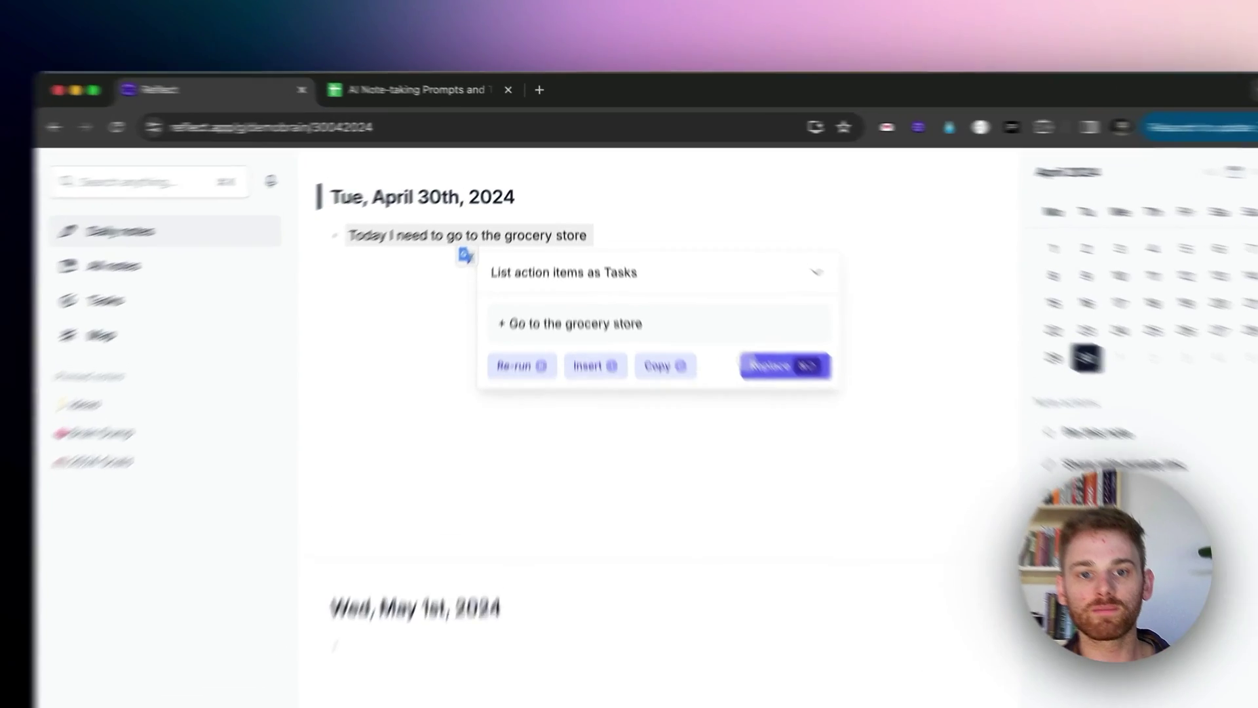
Replace the line with the 'Go to the grocery store' task and check it off.
left_click(695, 294)
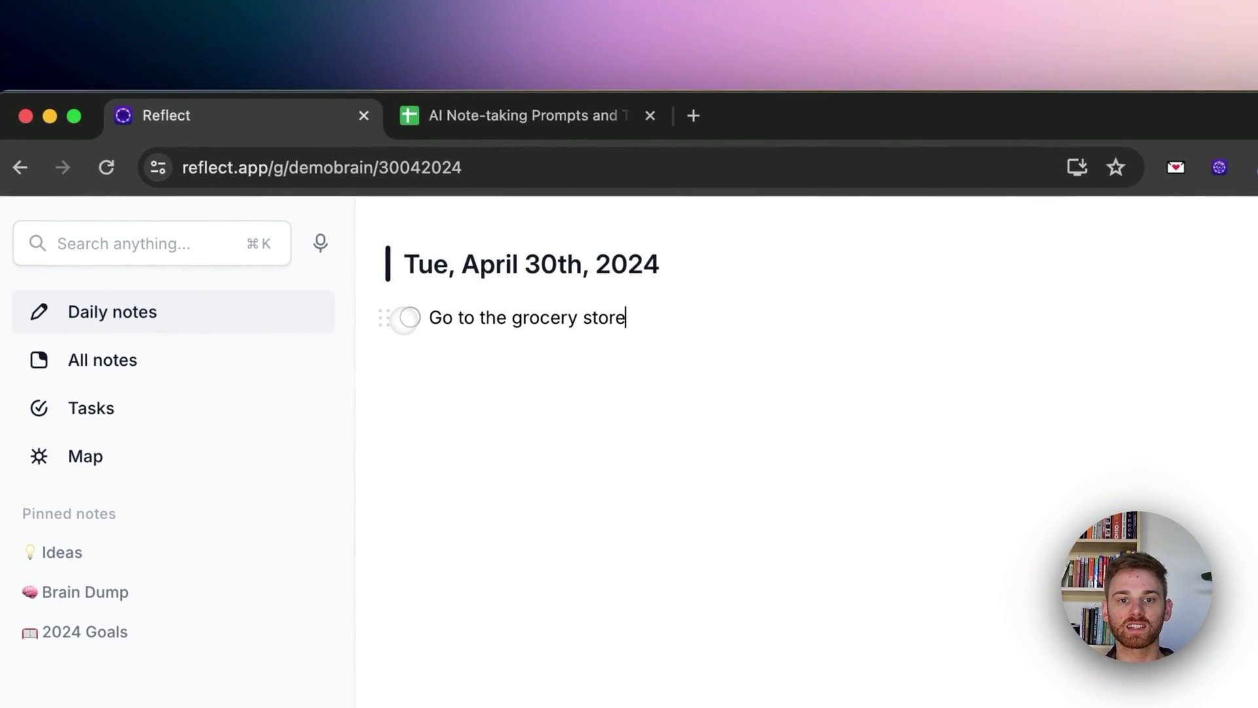
left_click(410, 317)
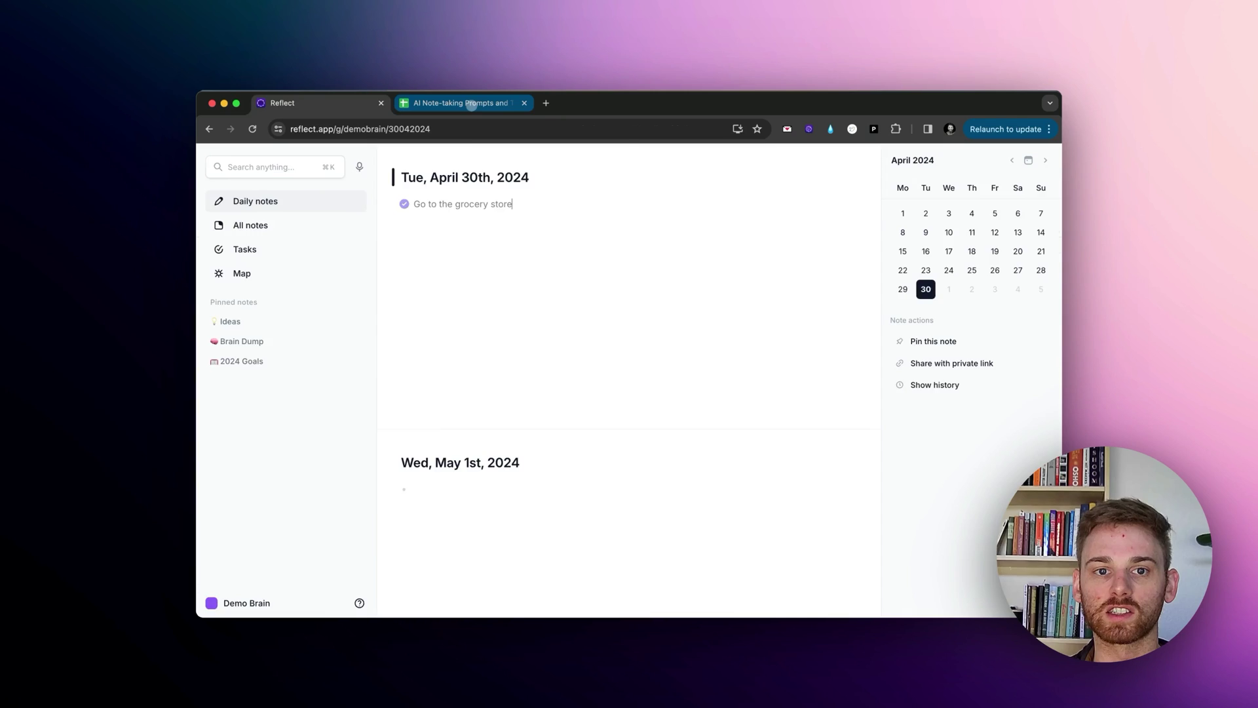
Return to the prompts spreadsheet and show its Note-taking Templates sheet.
left_click(471, 105)
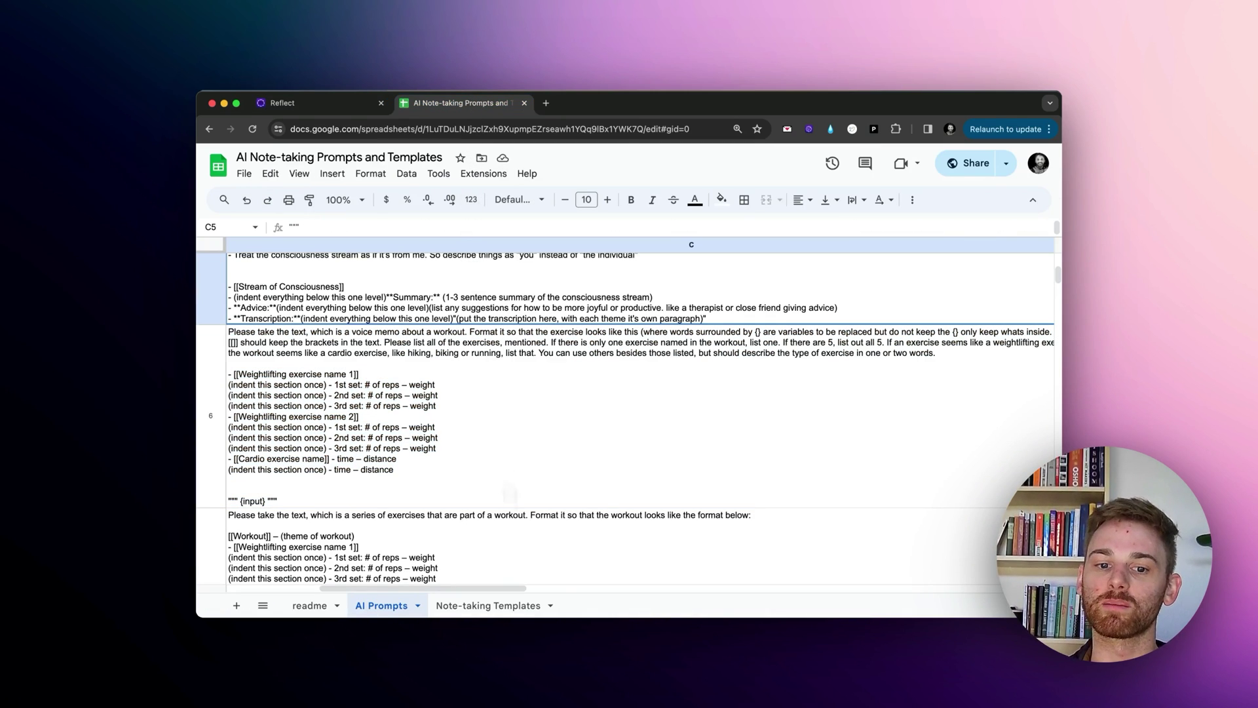
left_click(501, 606)
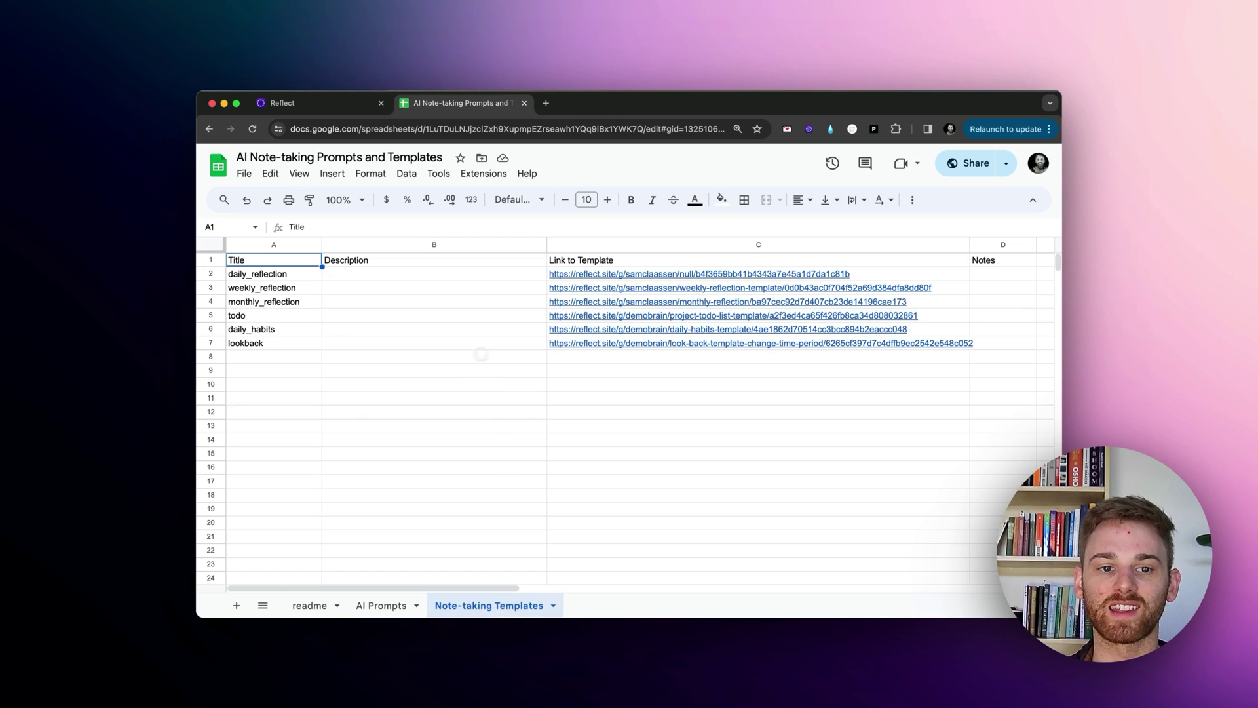
mouse_move(374, 618)
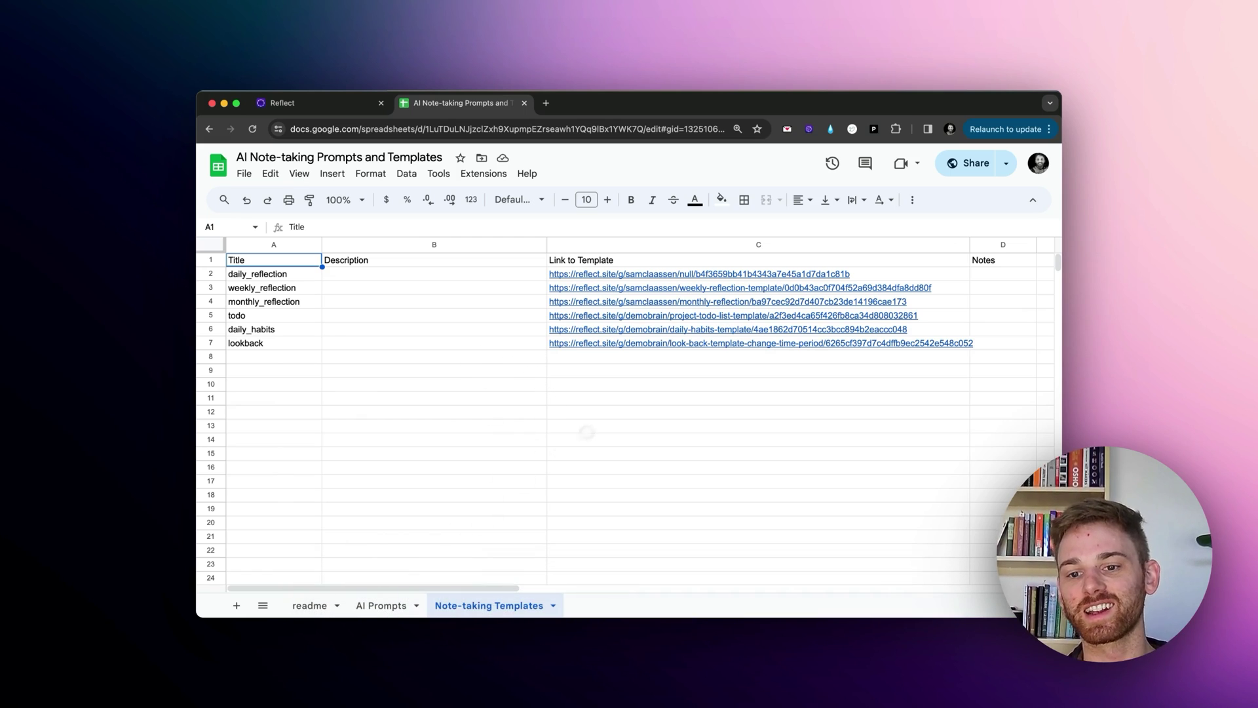